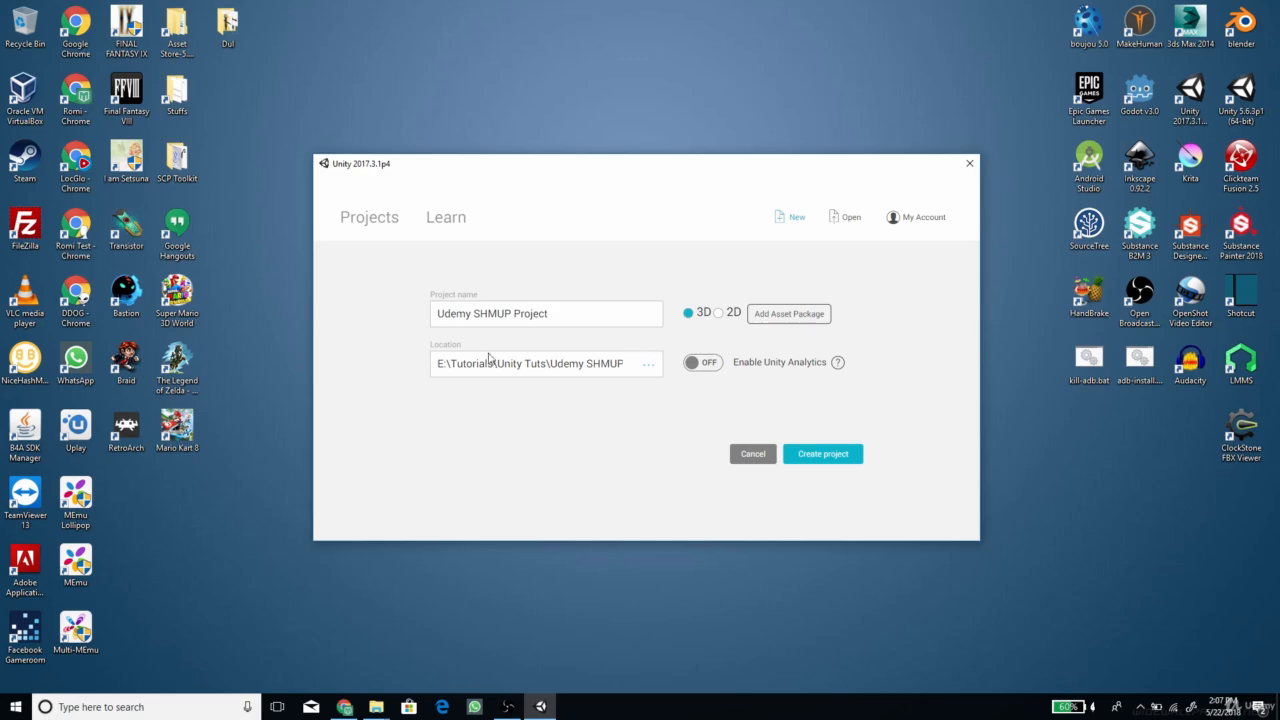
Create the 3D project "Udemy SHMUP Project" and import all contents of the custom package SHMUP_Asset.unitypackage from the Udemy SHMUP Preparation folder
click(811, 457)
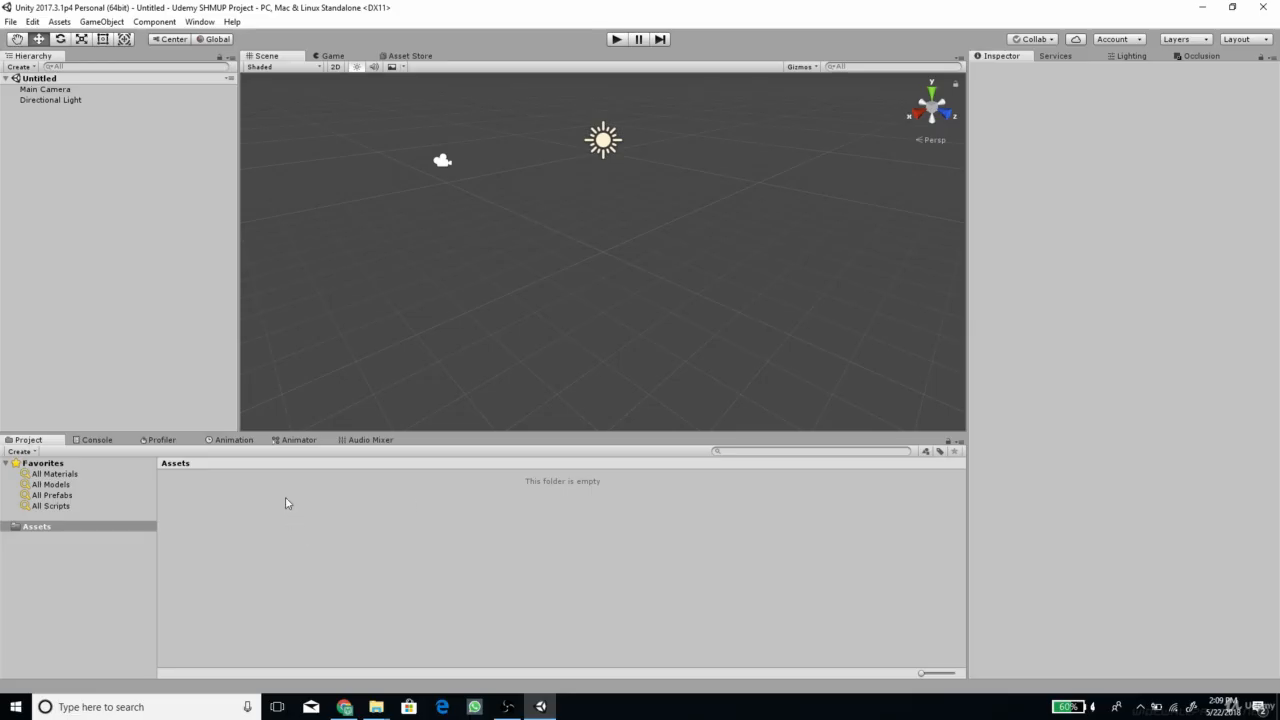
click(60, 22)
mouse_move(55, 145)
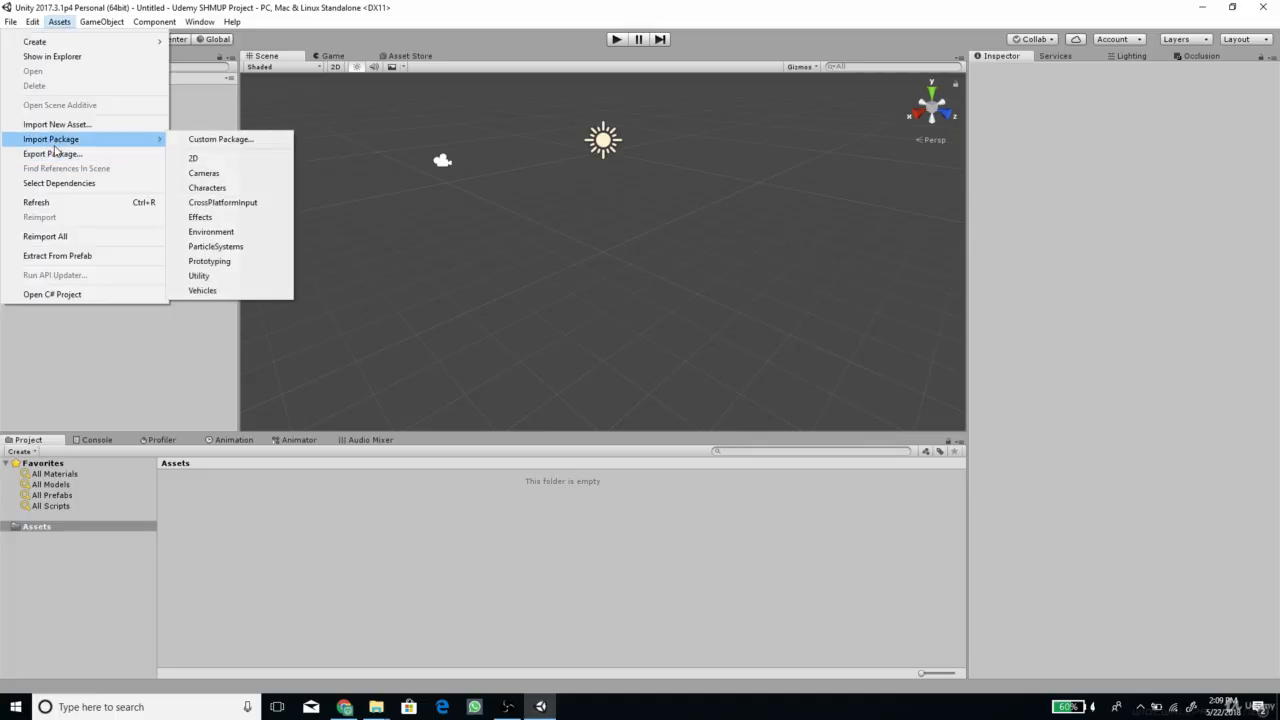
click(218, 140)
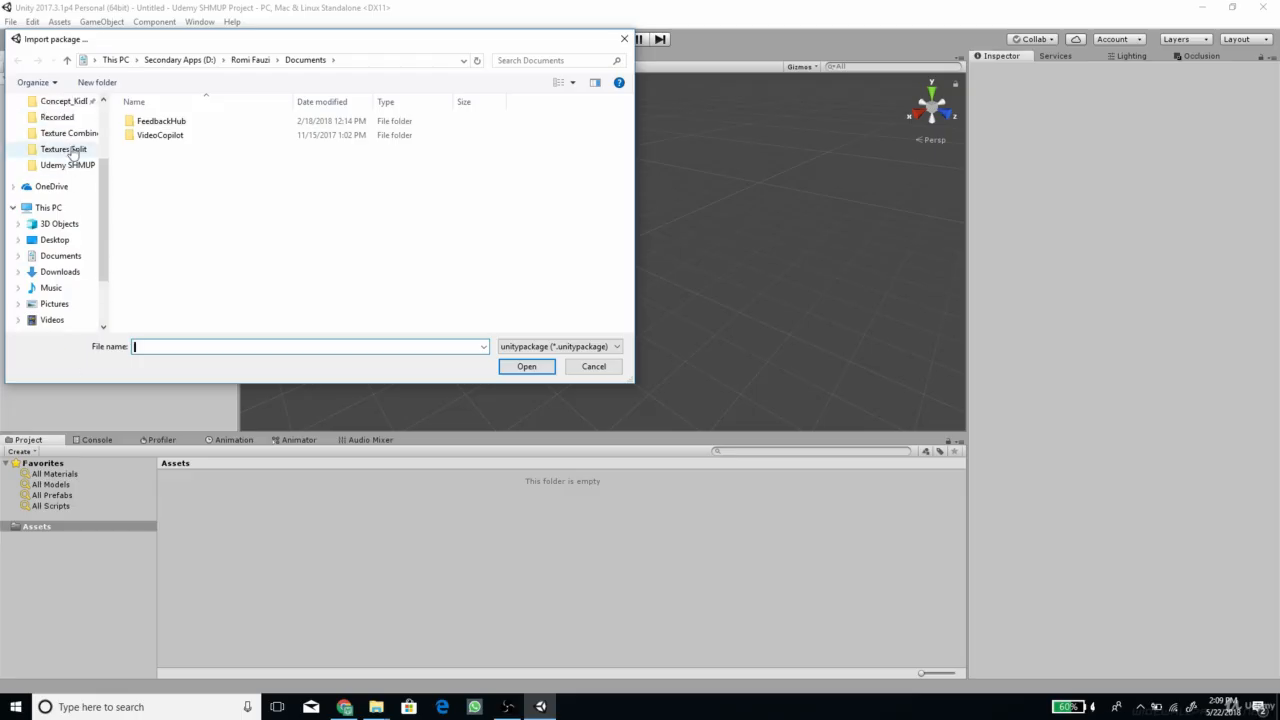
scroll(72, 152, up, 1)
click(63, 117)
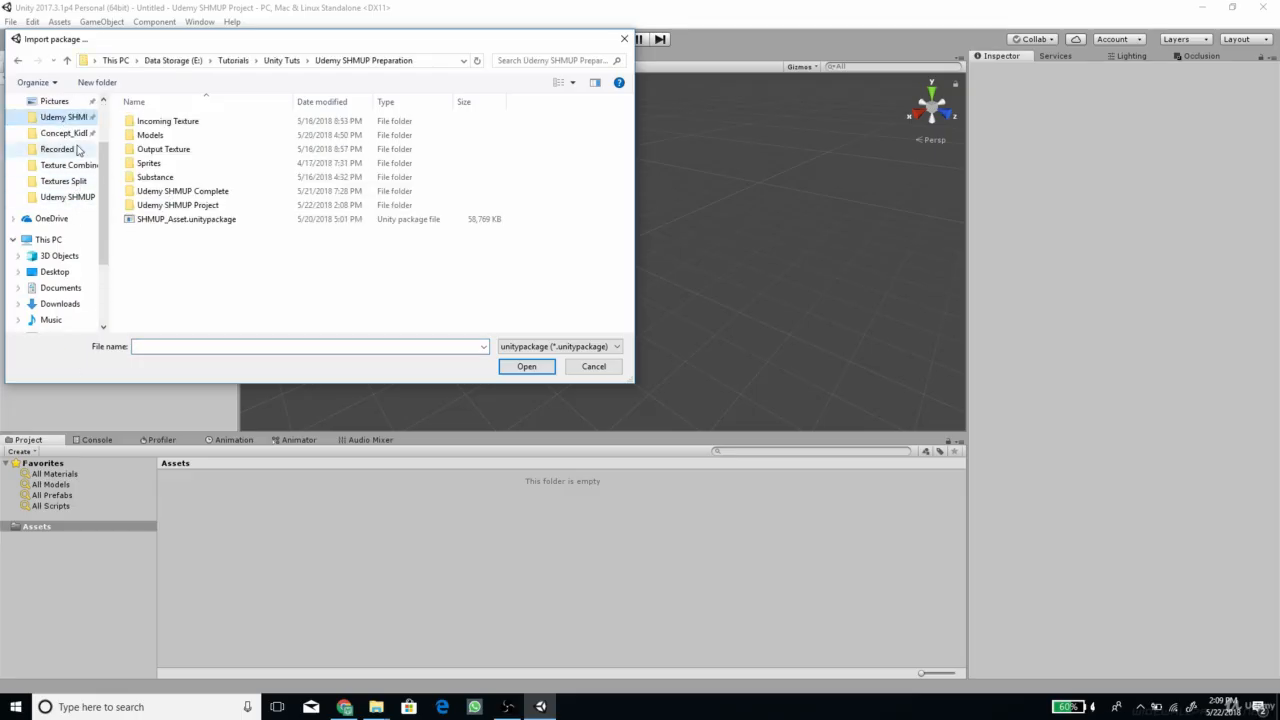
click(176, 225)
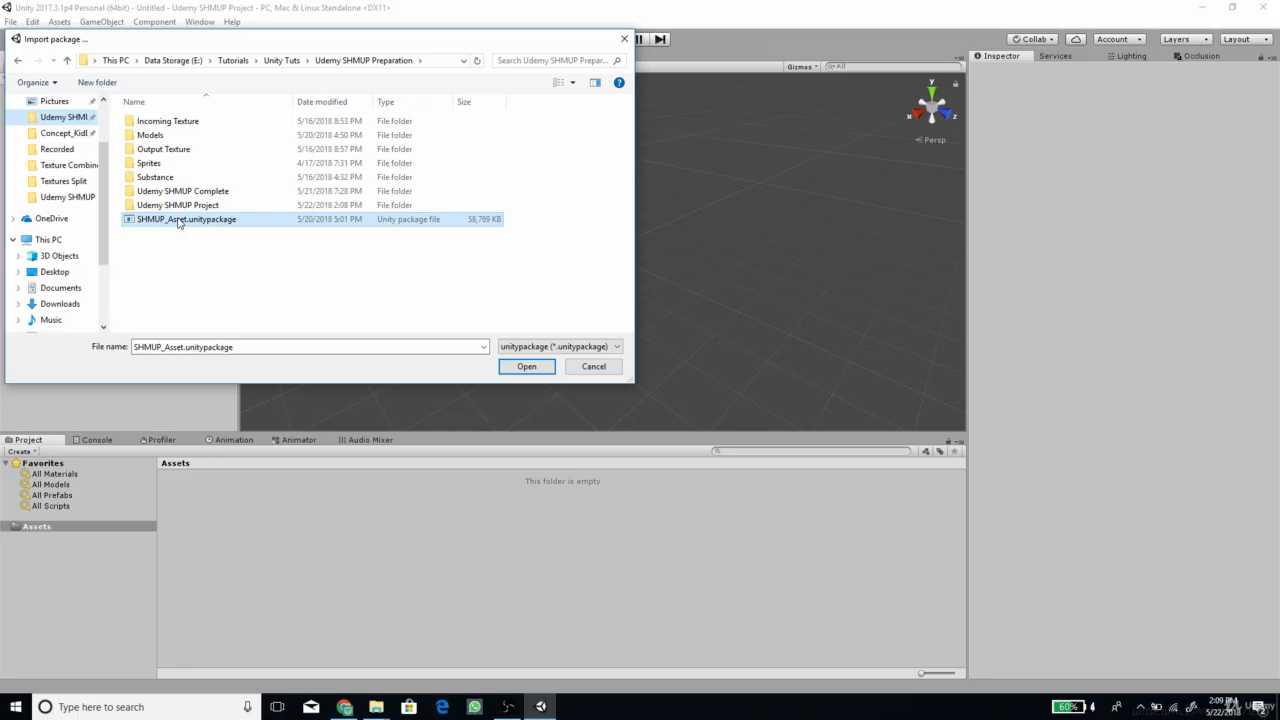
click(521, 366)
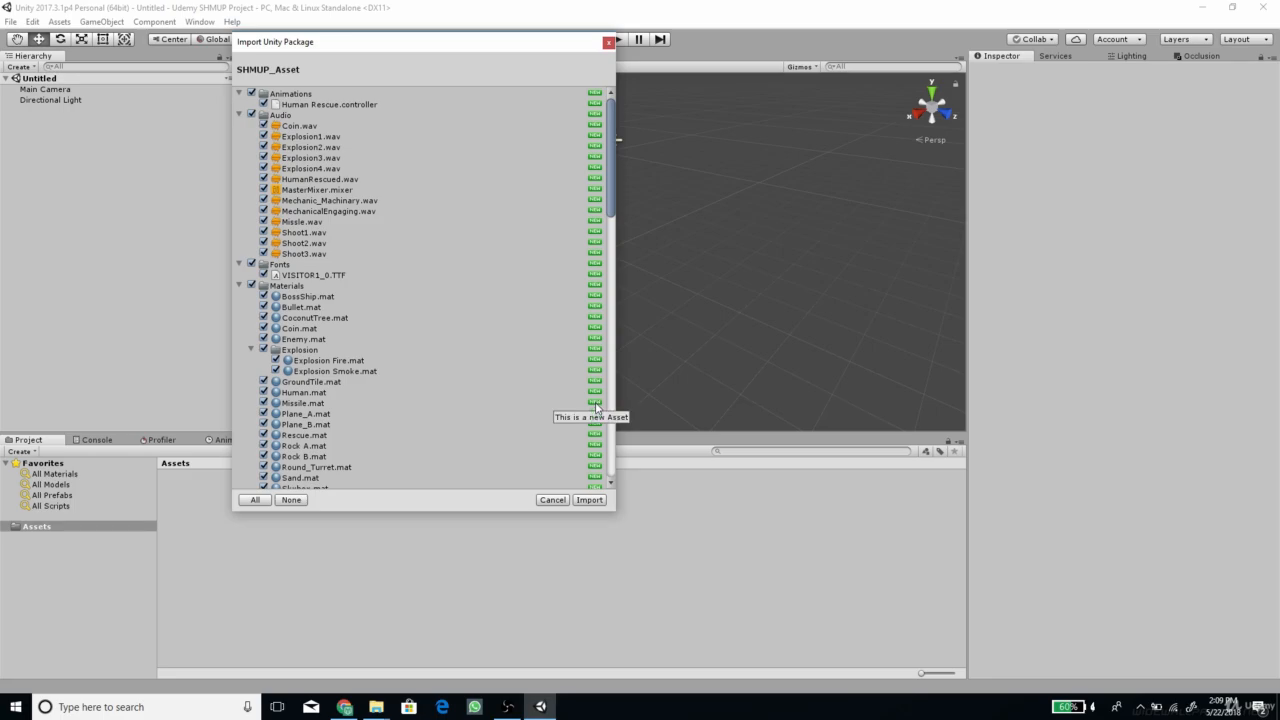
click(591, 500)
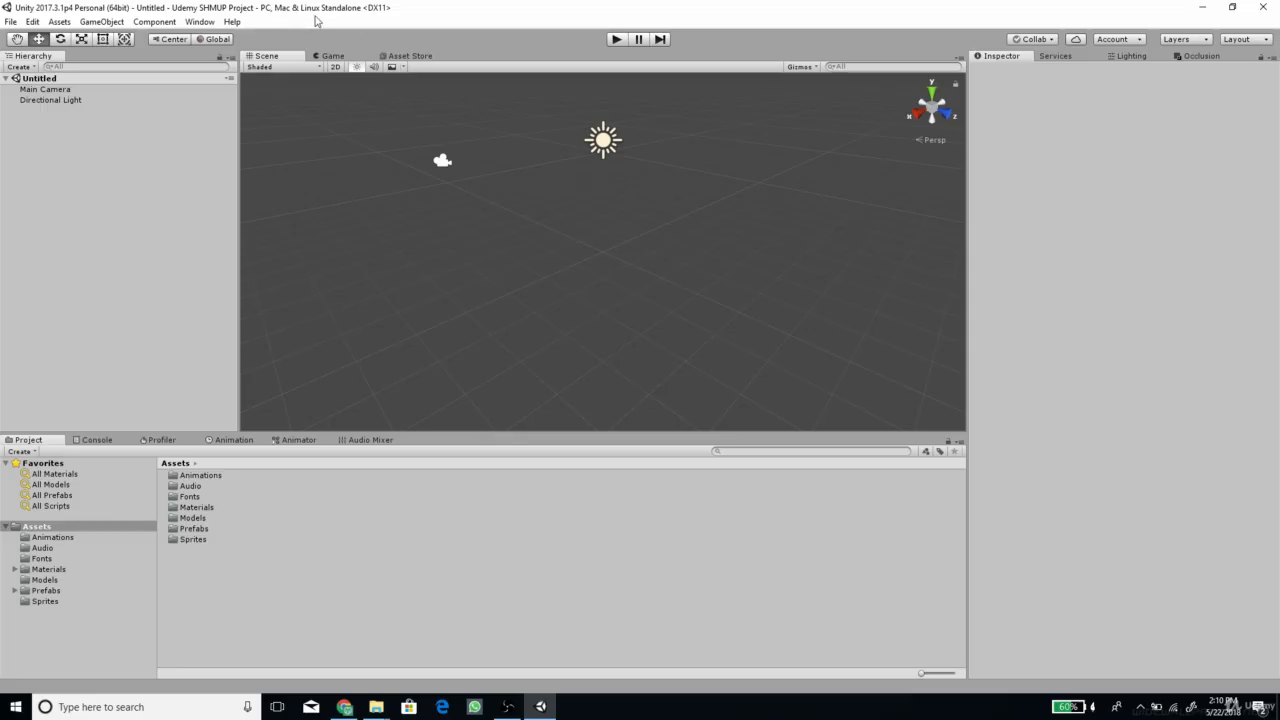
Switch the project's build platform to Android
click(10, 22)
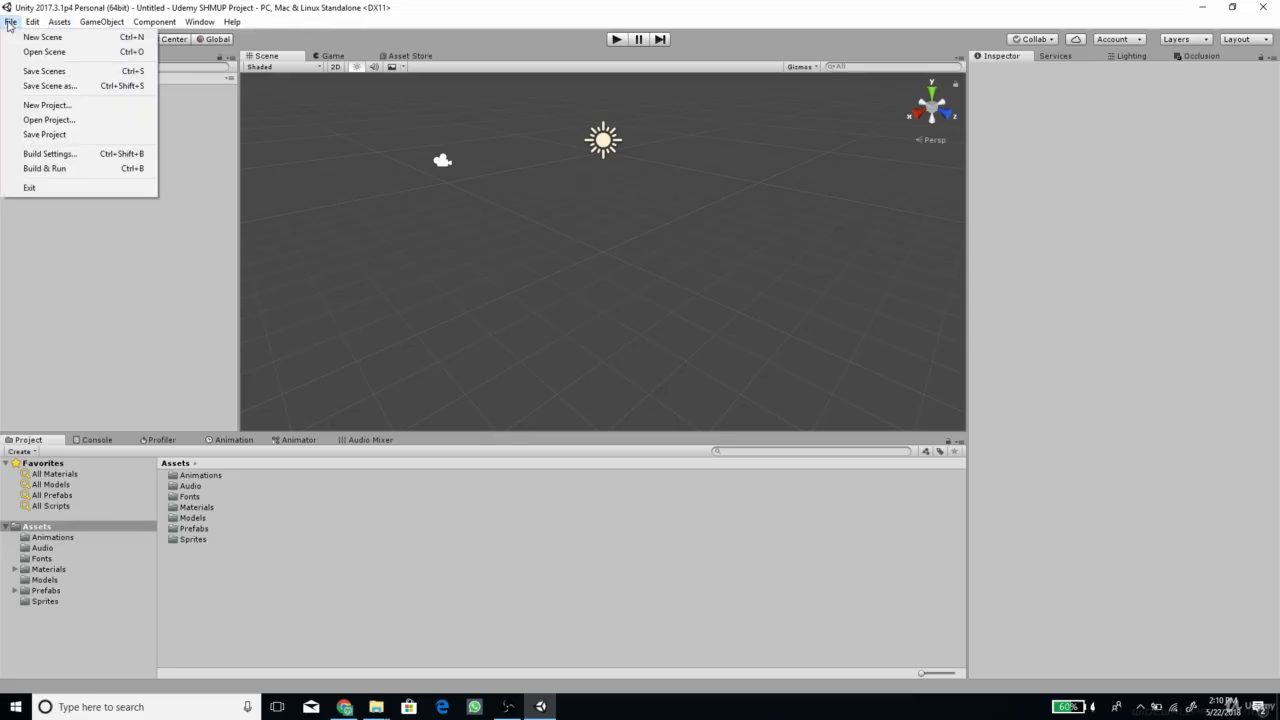
click(64, 157)
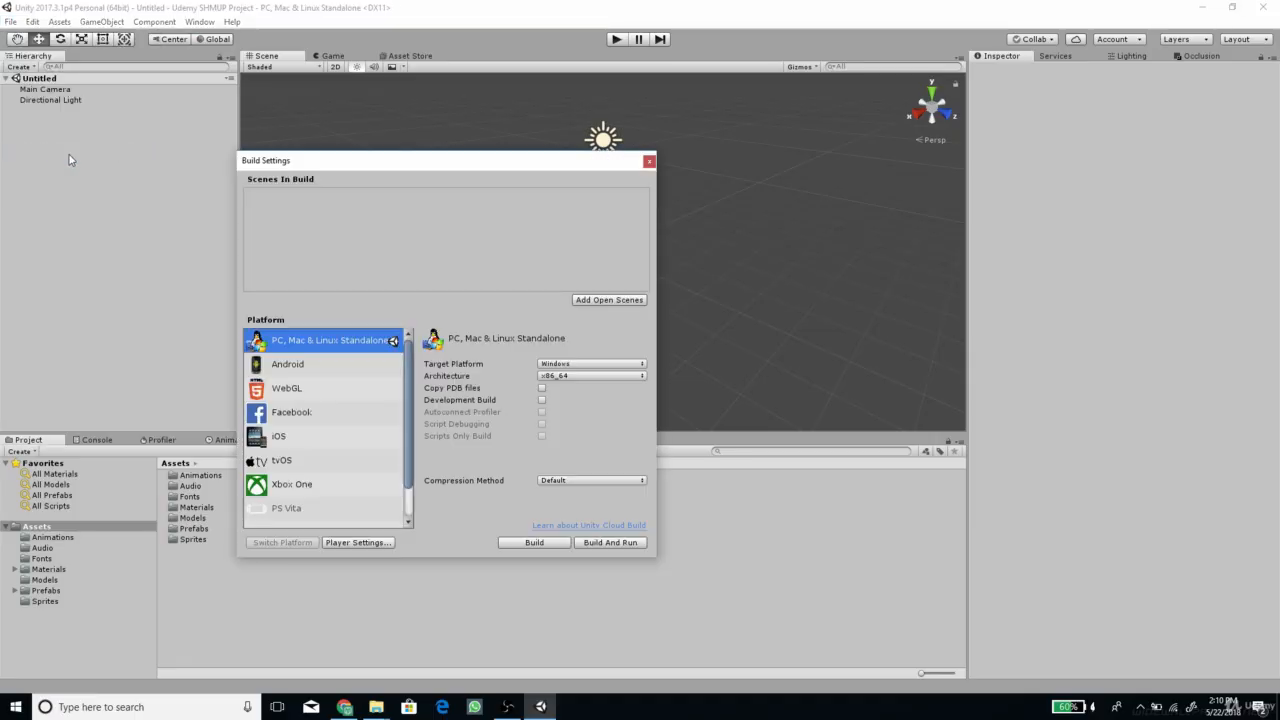
click(290, 366)
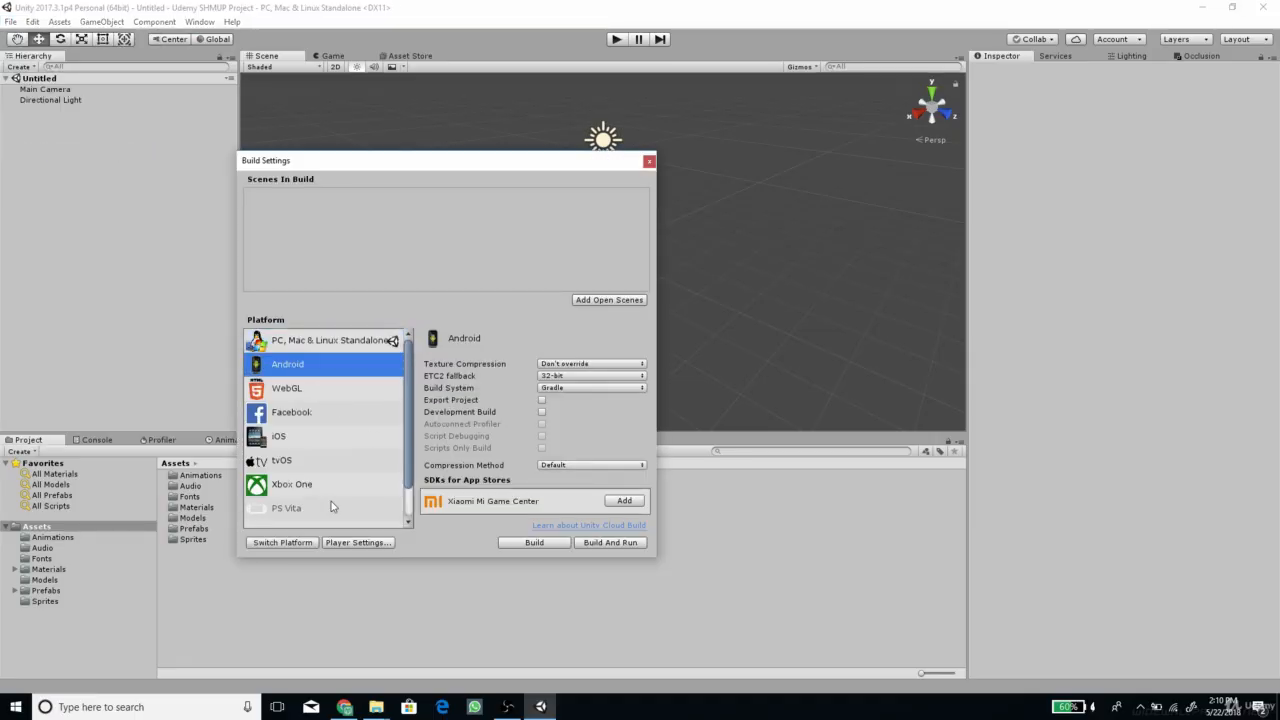
click(295, 547)
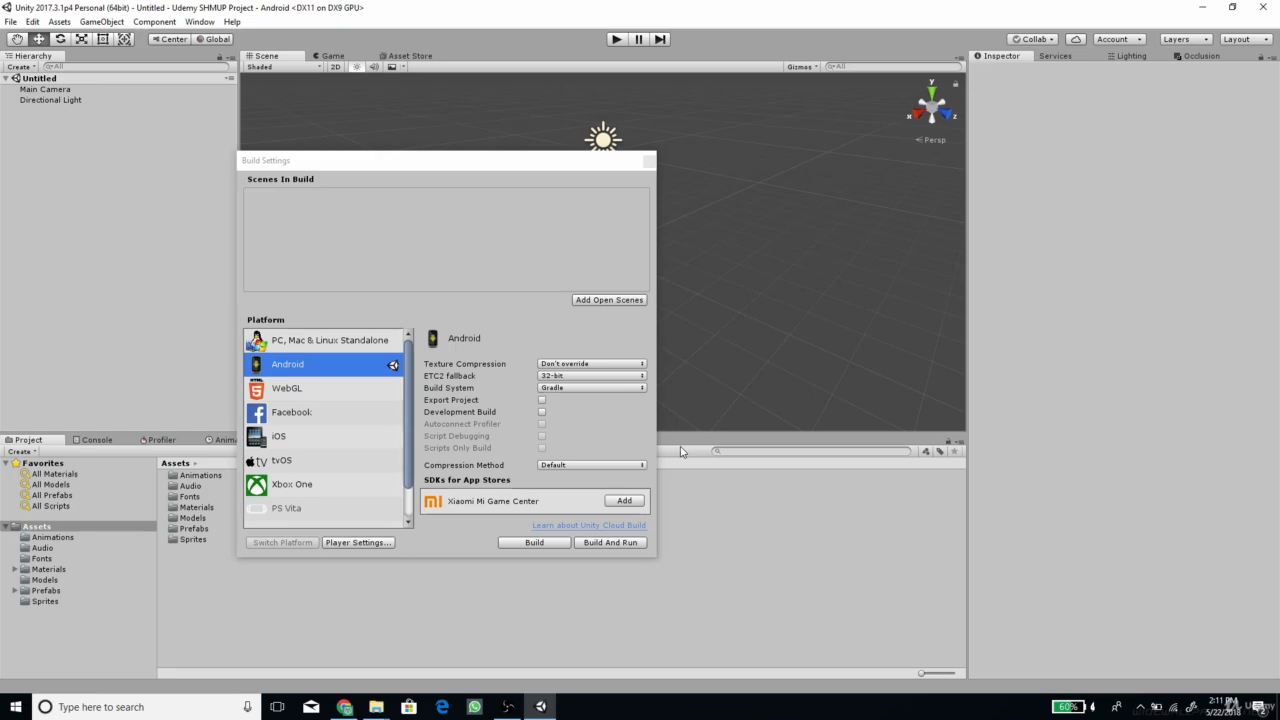
Replace the company name in the Player Settings with the developer's full name
click(356, 542)
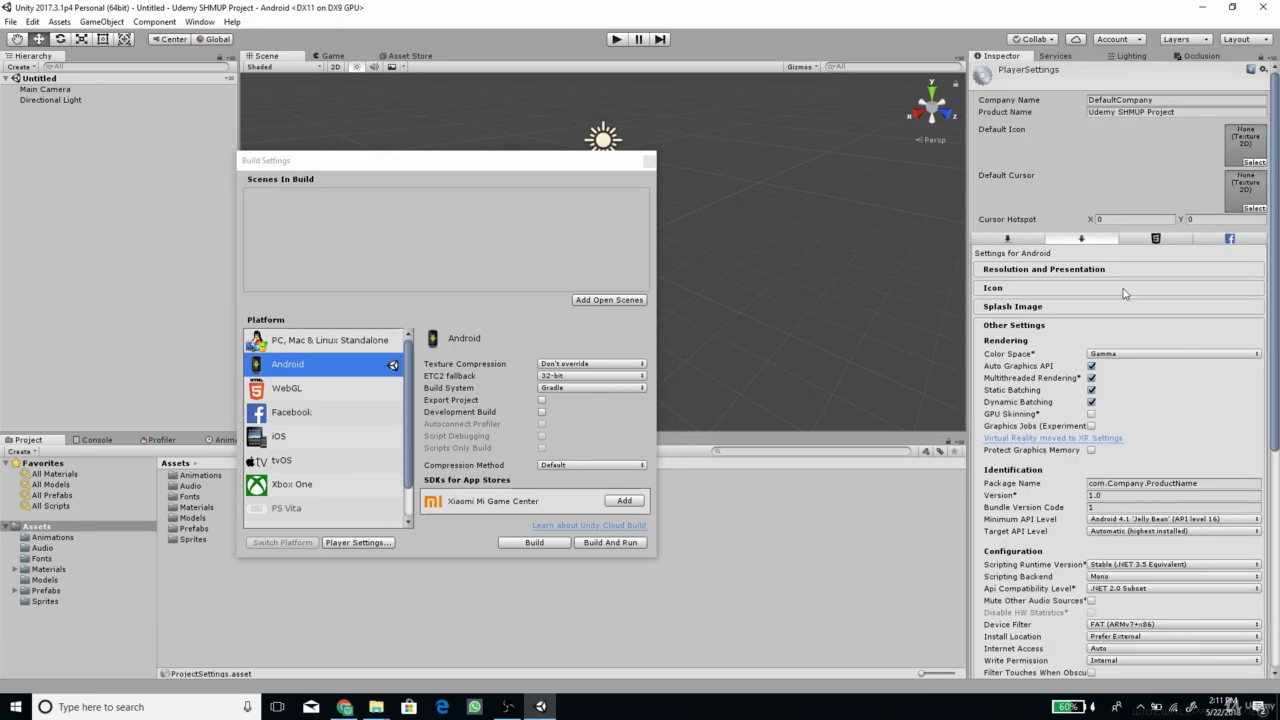
click(1153, 103)
key(BackSpace)
key(BackSpace)
key(BackSpace)
key(BackSpace)
key(BackSpace)
key(BackSpace)
key(BackSpace)
key(BackSpace)
key(BackSpace)
key(BackSpace)
key(BackSpace)
key(BackSpace)
key(BackSpace)
key(BackSpace)
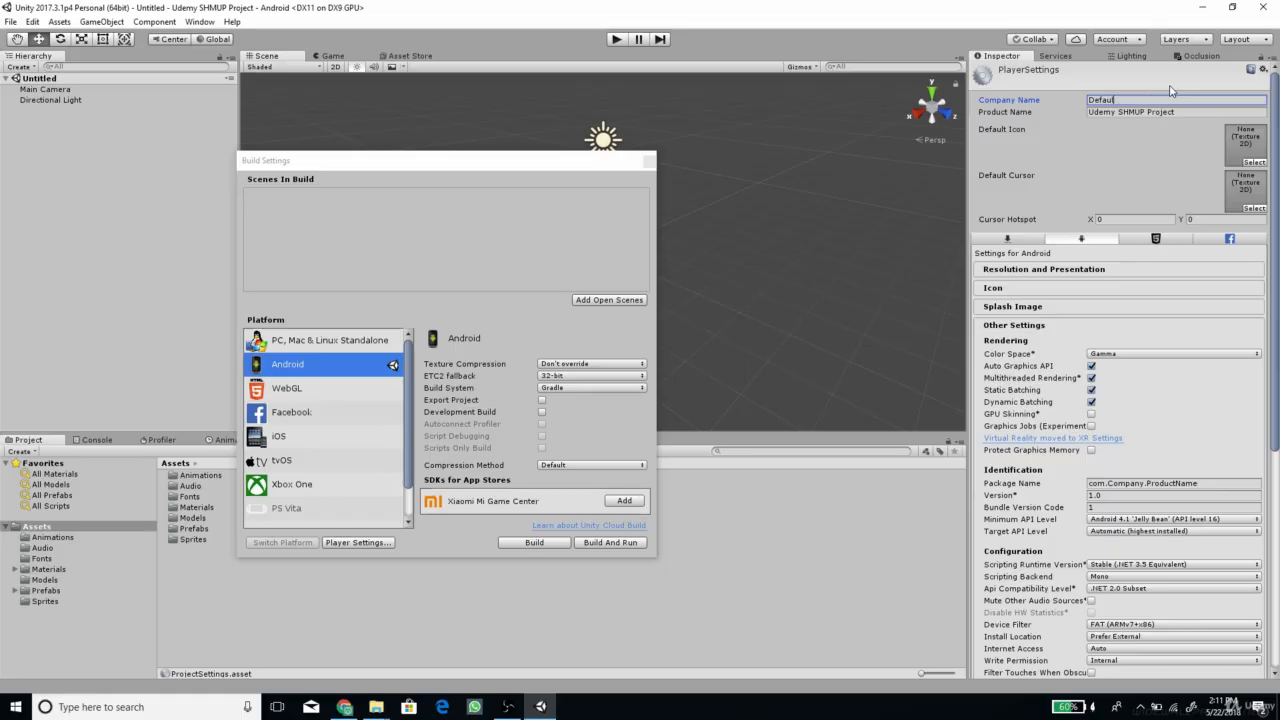
text(Romi Fauzi)
Set the Android package name to "com.", the developer's name without spaces, and ".SHMUPGame"
click(1134, 484)
double_click(1134, 484)
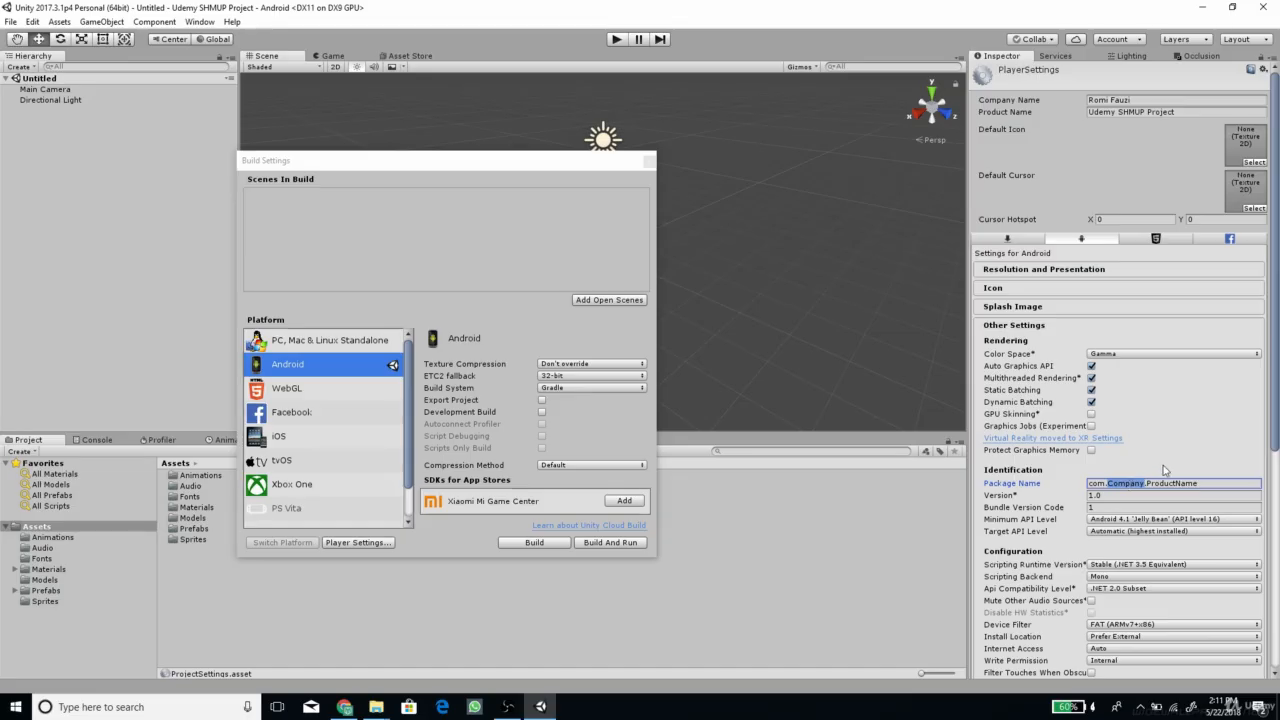
text(RomiFauzi)
key(Right)
key(shift+End)
text(SHMUPGame)
Set the default orientation for Android to Portrait and close the build settings
scroll(1165, 470, down, 5)
scroll(1120, 420, up, 5)
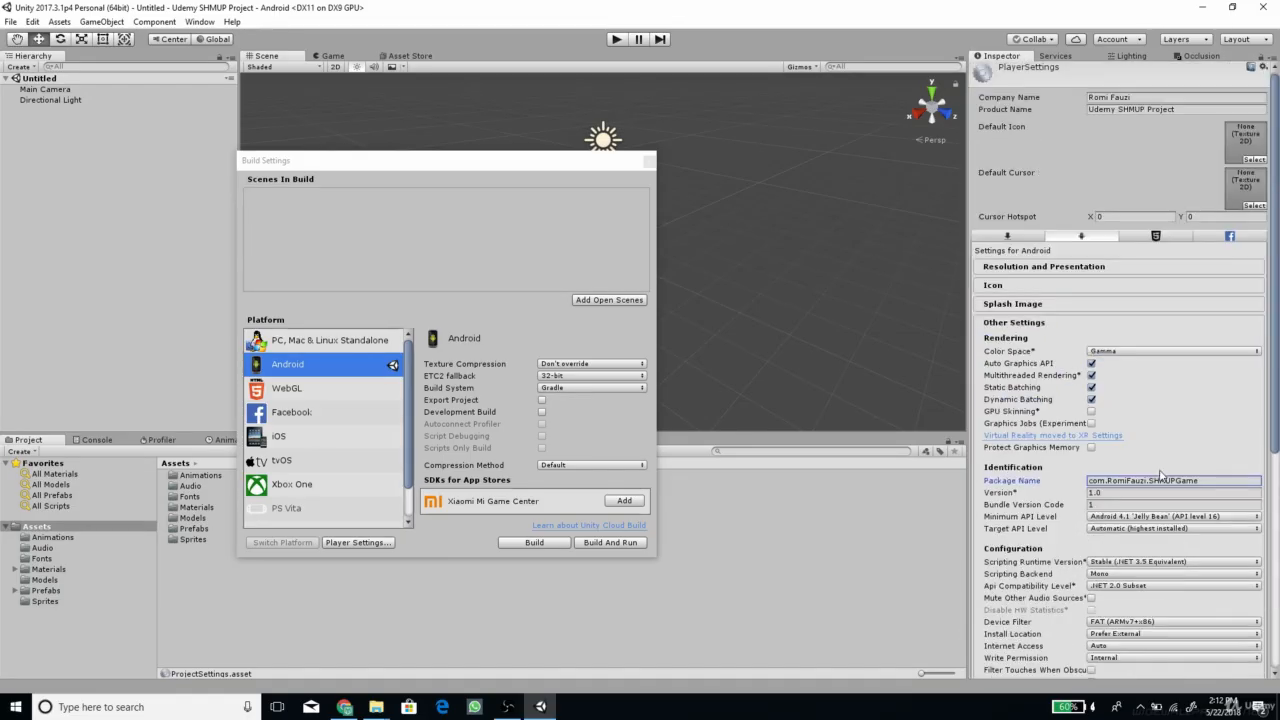
click(1061, 268)
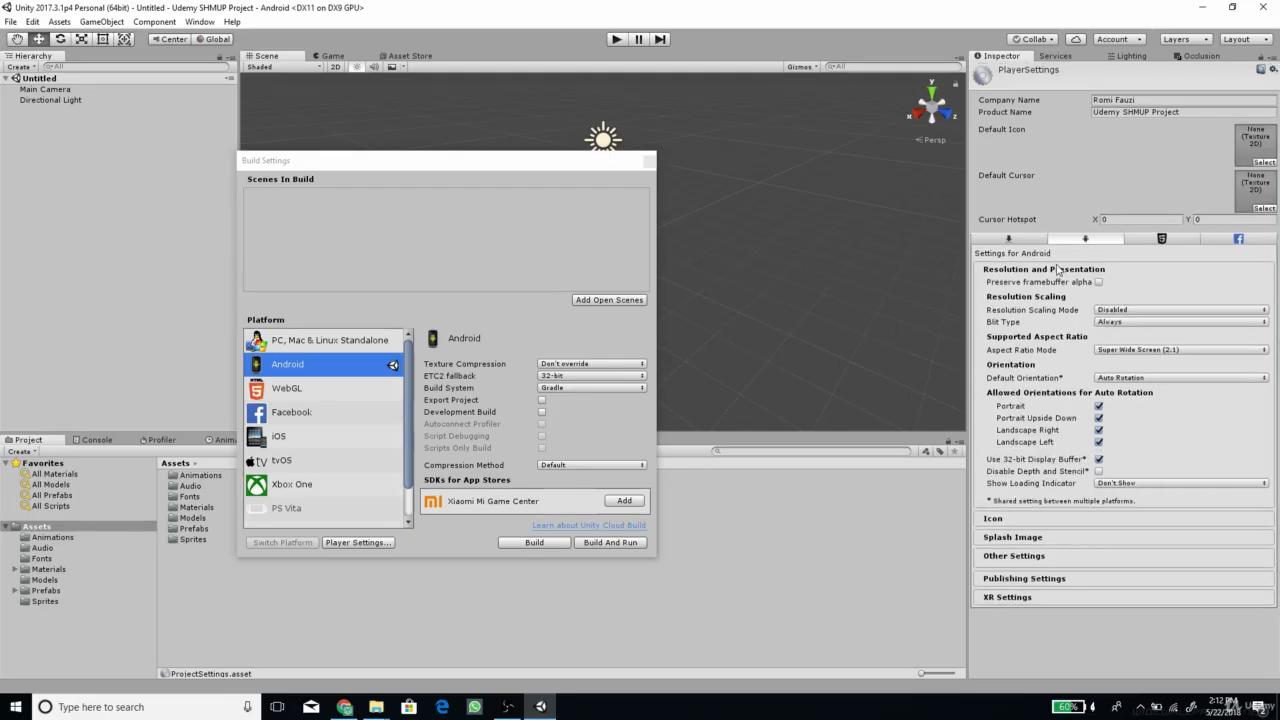
click(1158, 378)
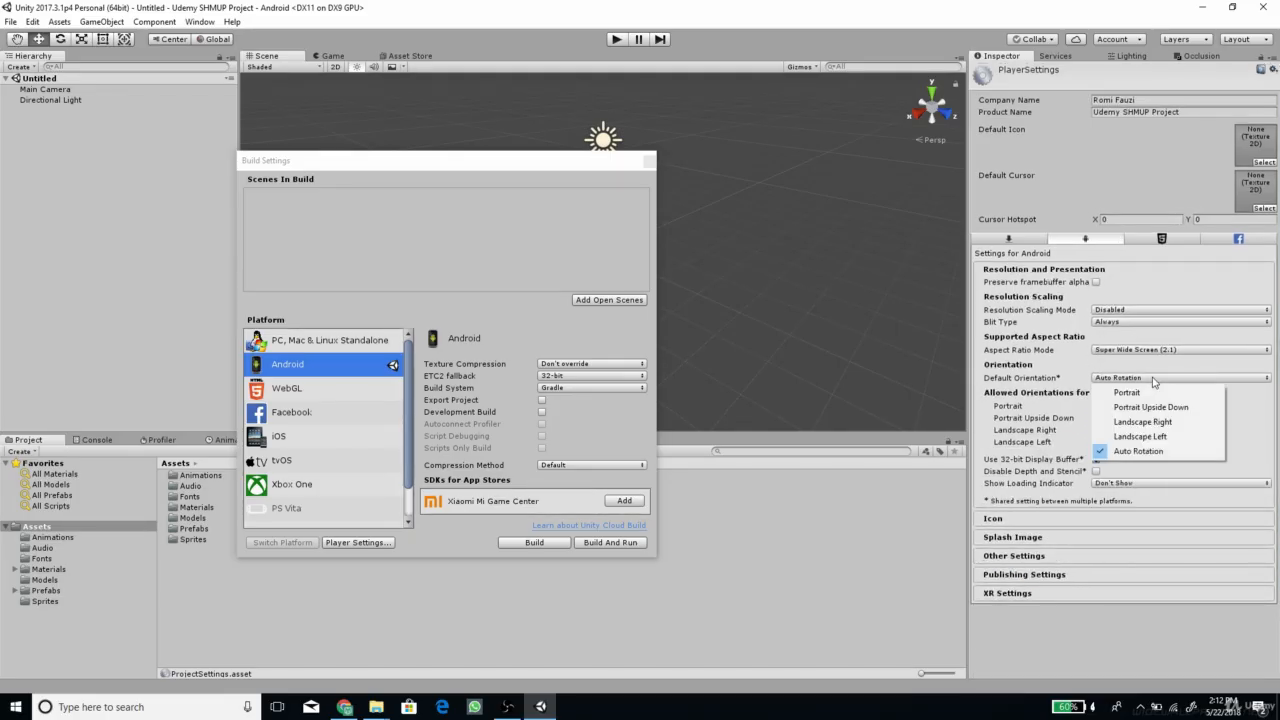
click(1162, 394)
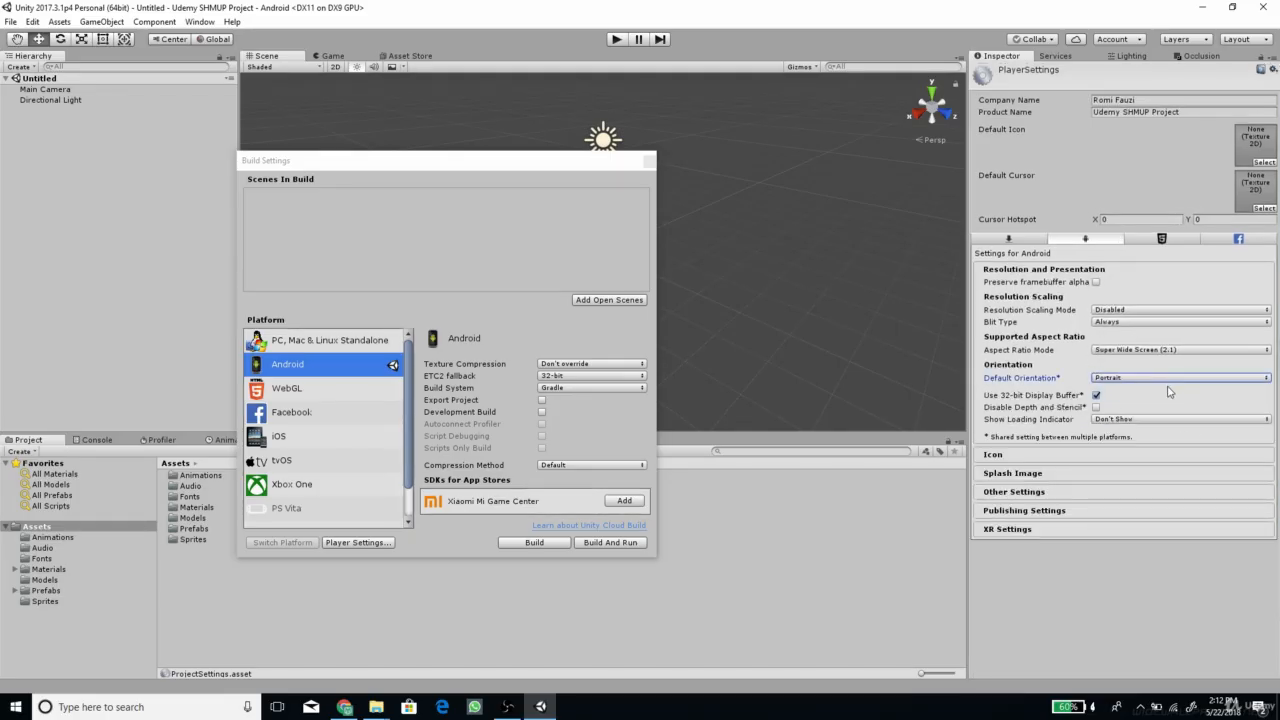
click(647, 161)
Save the current scene as Gameplay in a new folder named Scenes inside the project's Assets folder
key(ctrl+s)
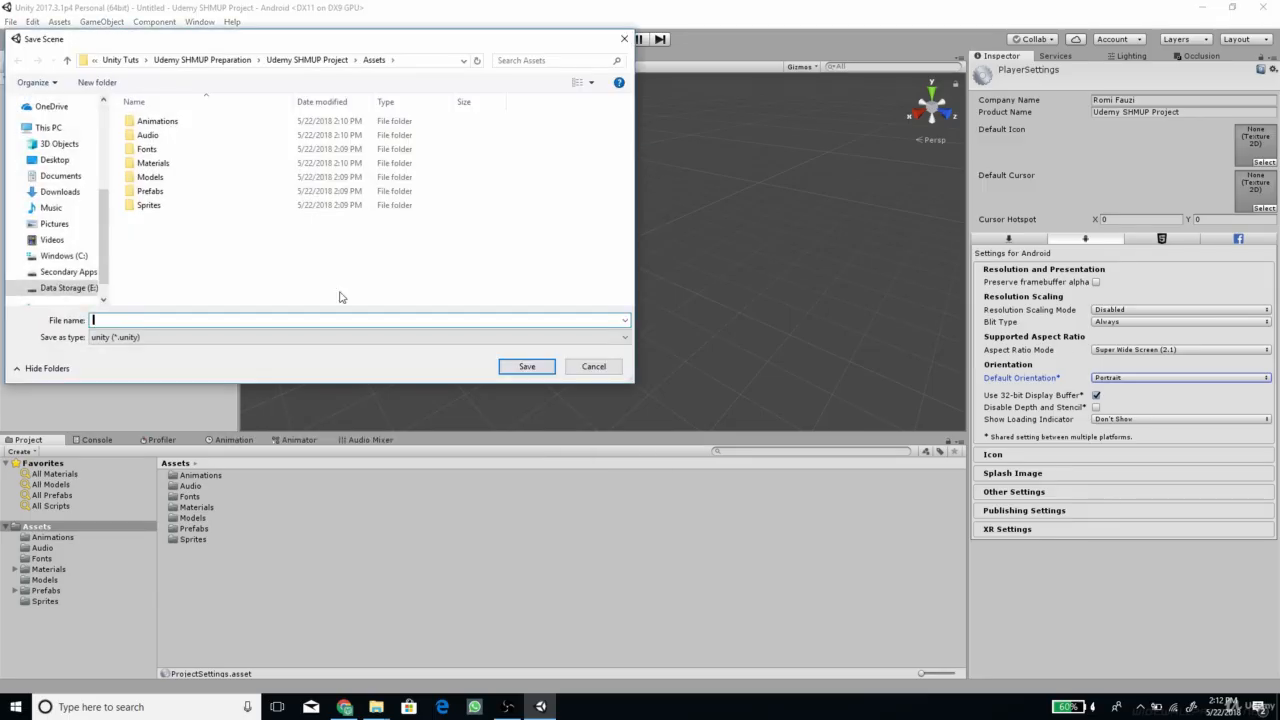
click(98, 83)
text(Scenes)
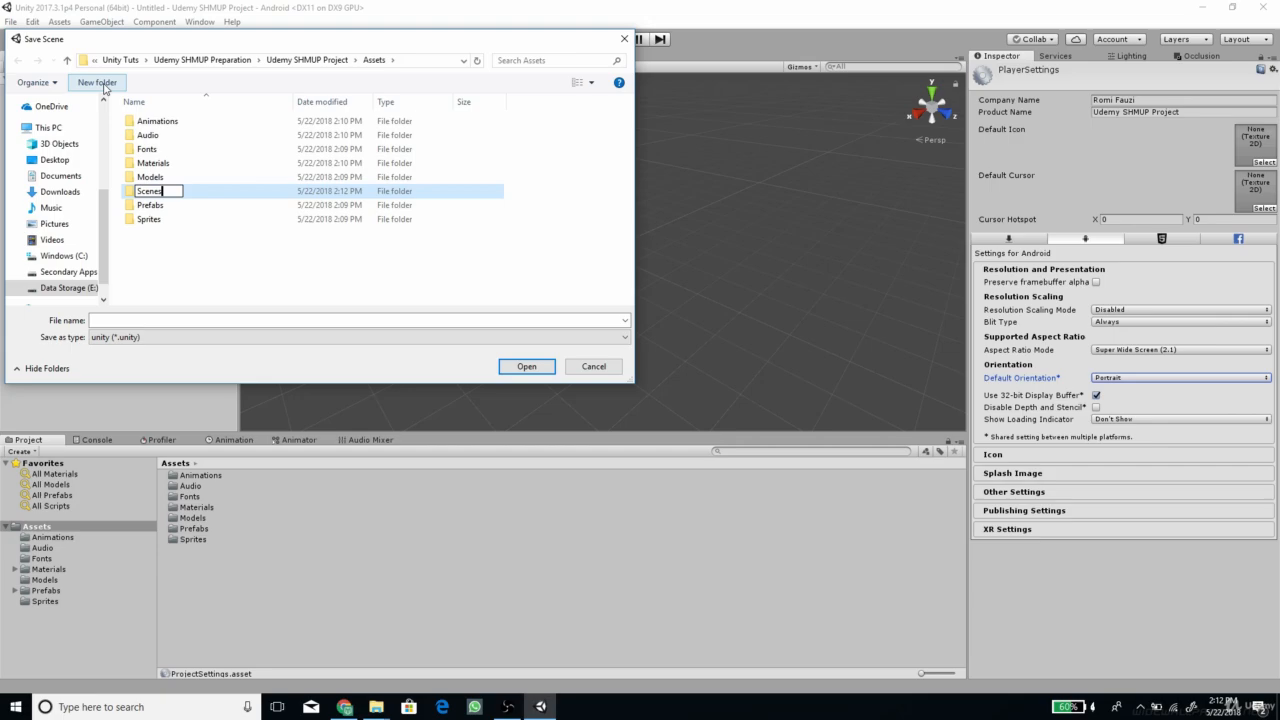
key(Return)
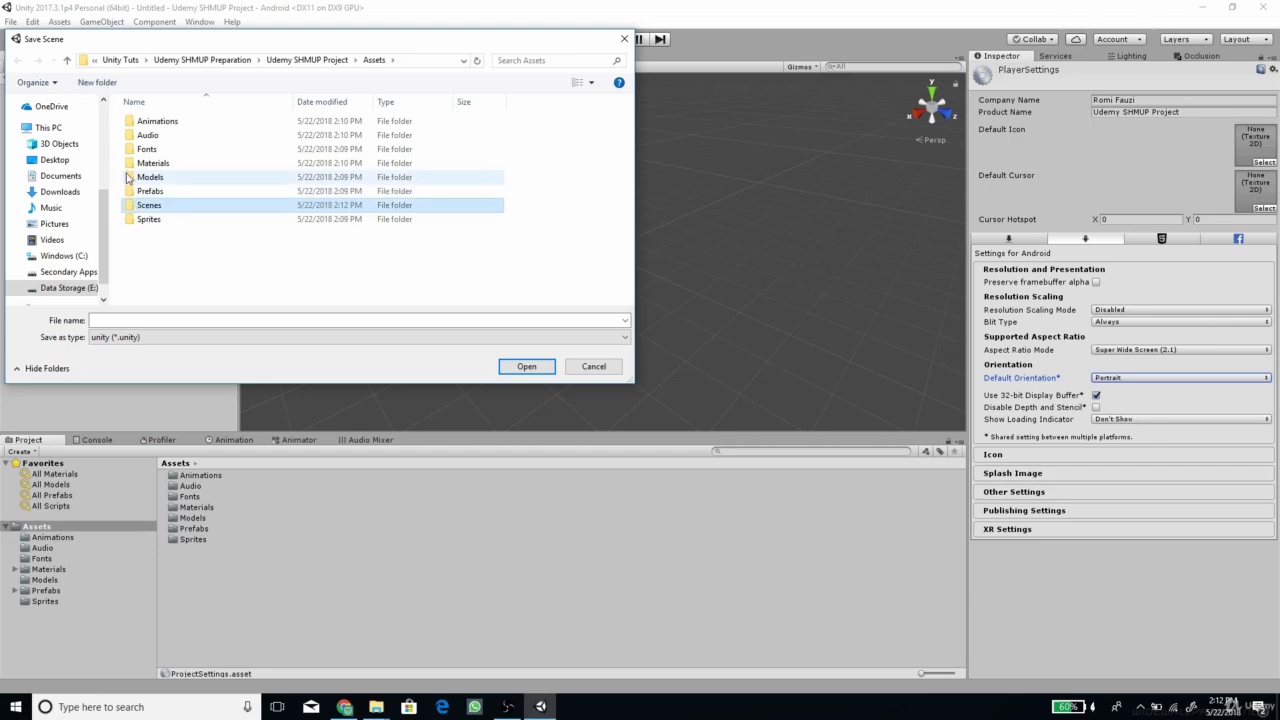
double_click(150, 207)
click(170, 319)
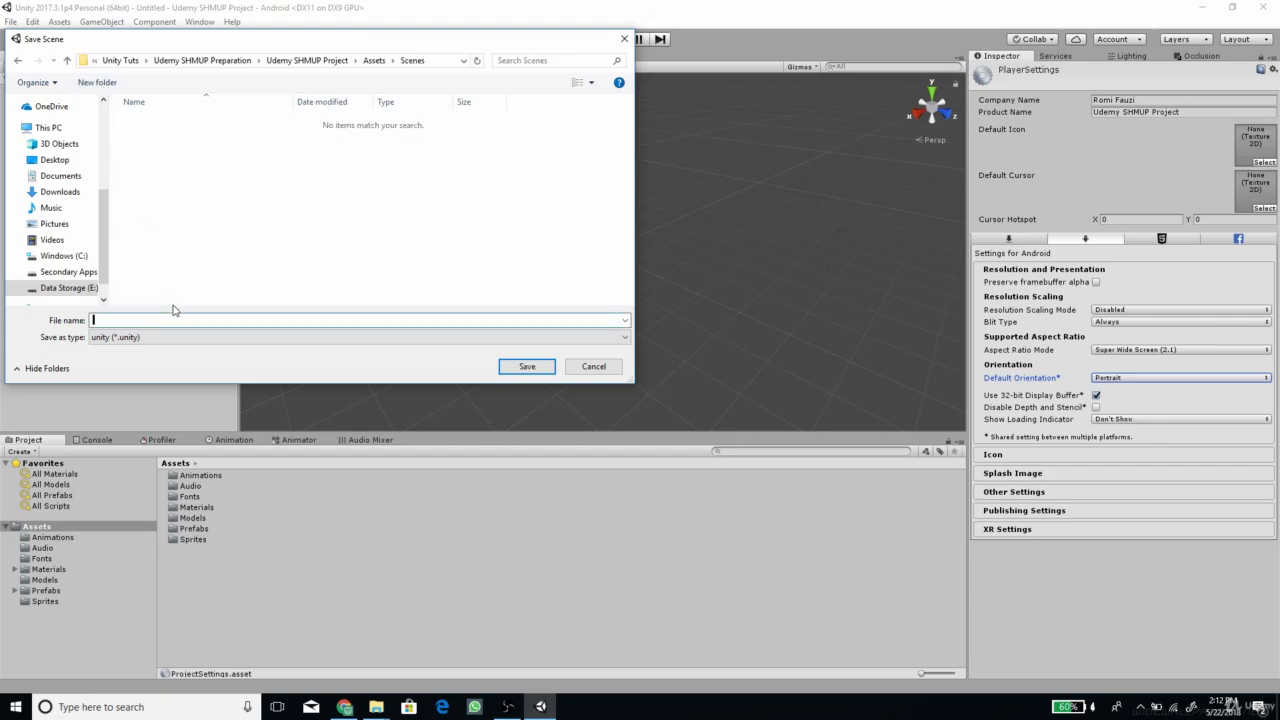
text(Gameplay)
key(Return)
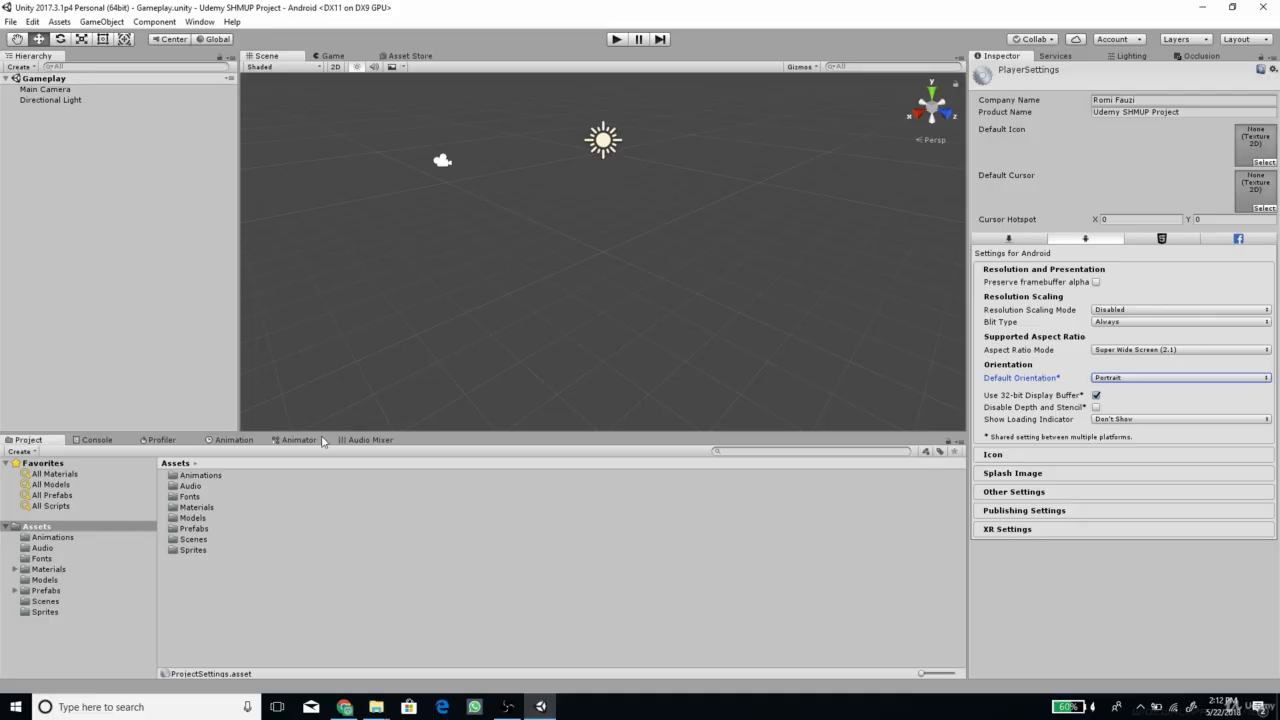
Add the Plane_A and Tank_A models from the Models folder to the Gameplay scene
double_click(198, 518)
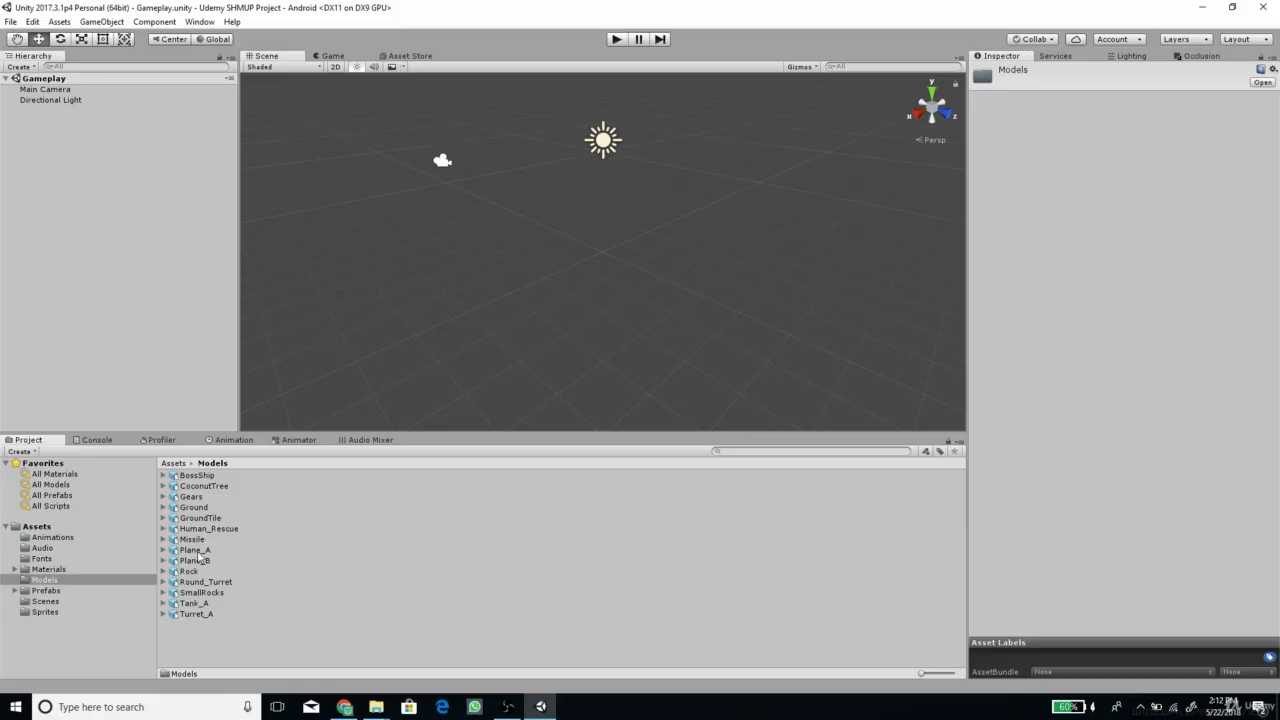
drag(196, 552, 45, 158)
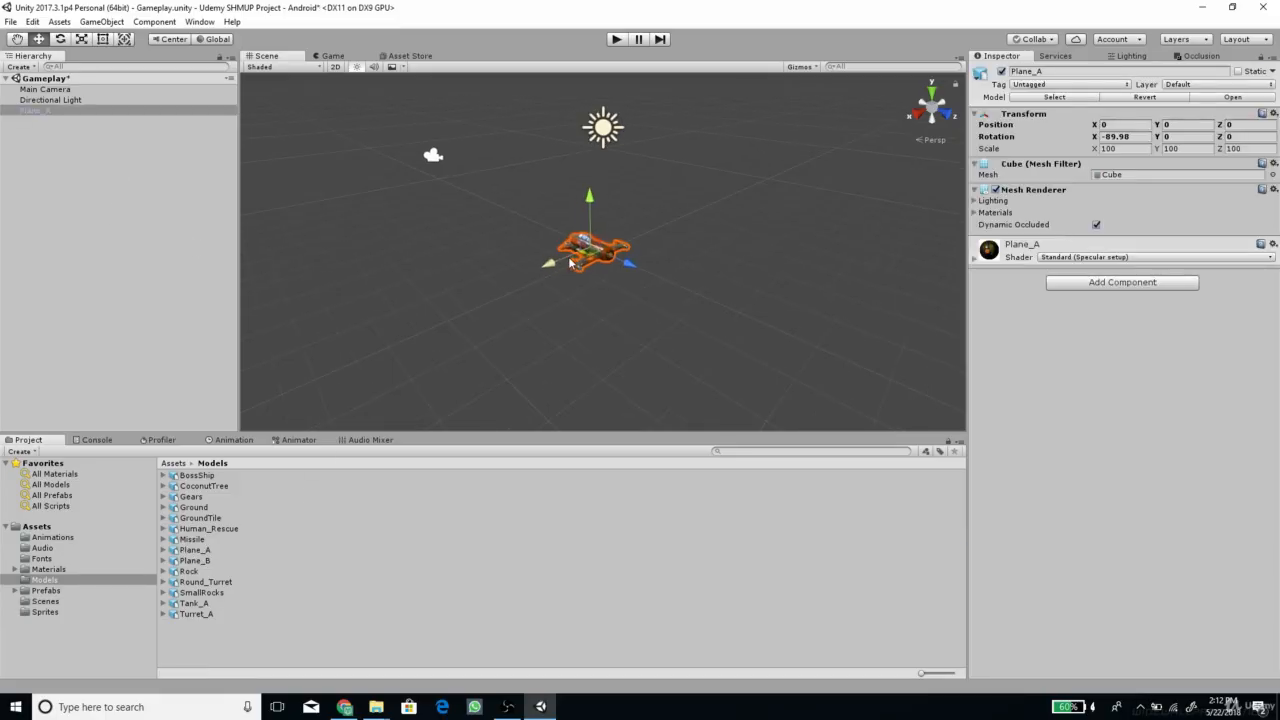
alt+drag(494, 285, 690, 306)
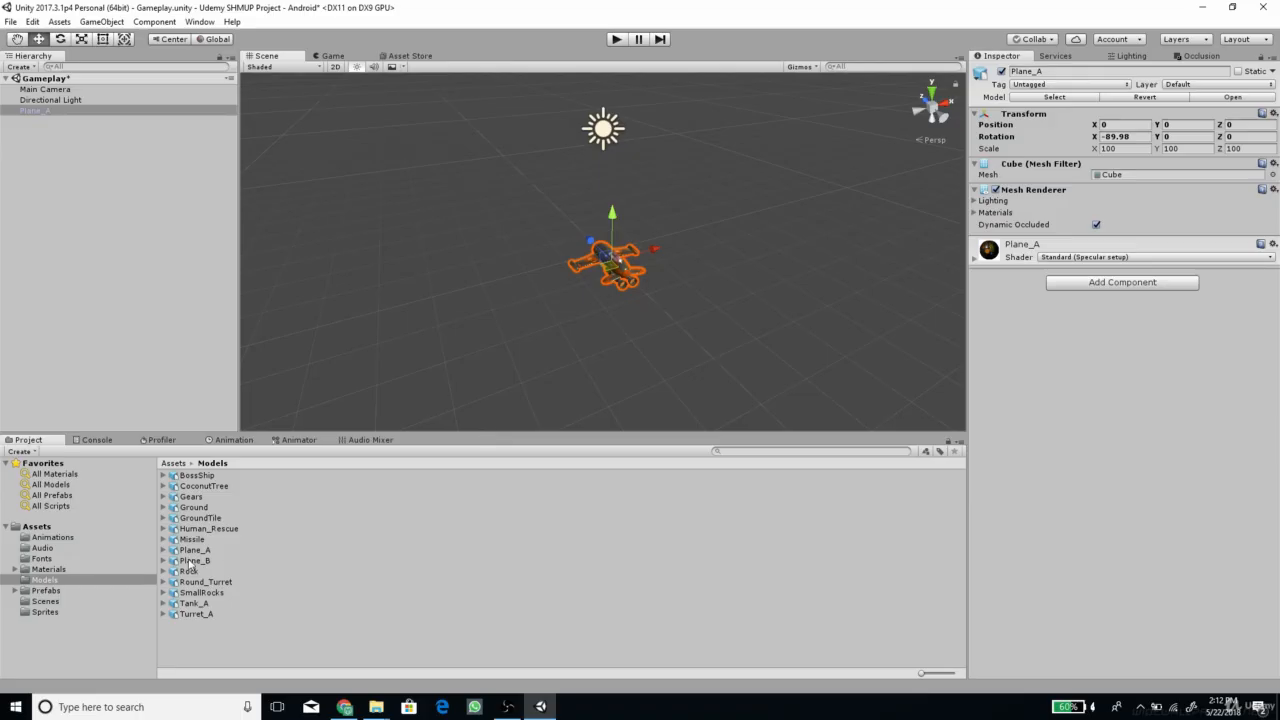
drag(197, 606, 56, 208)
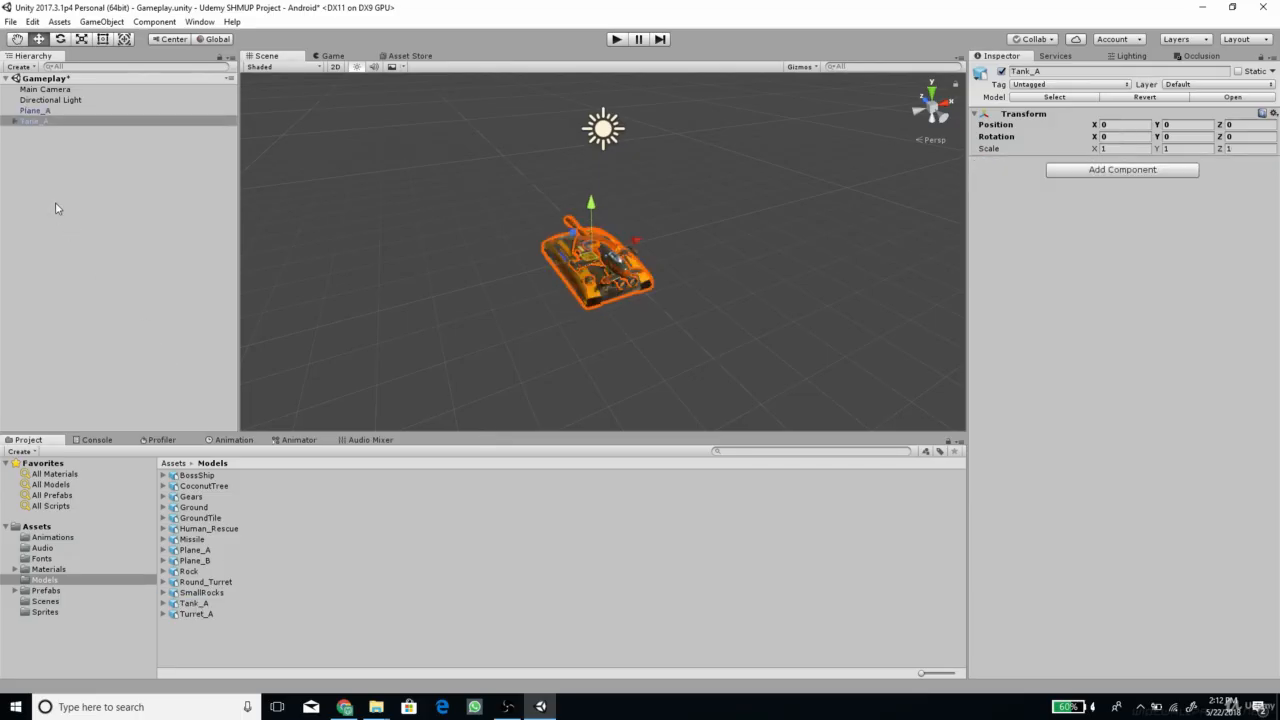
alt+drag(625, 203, 800, 195)
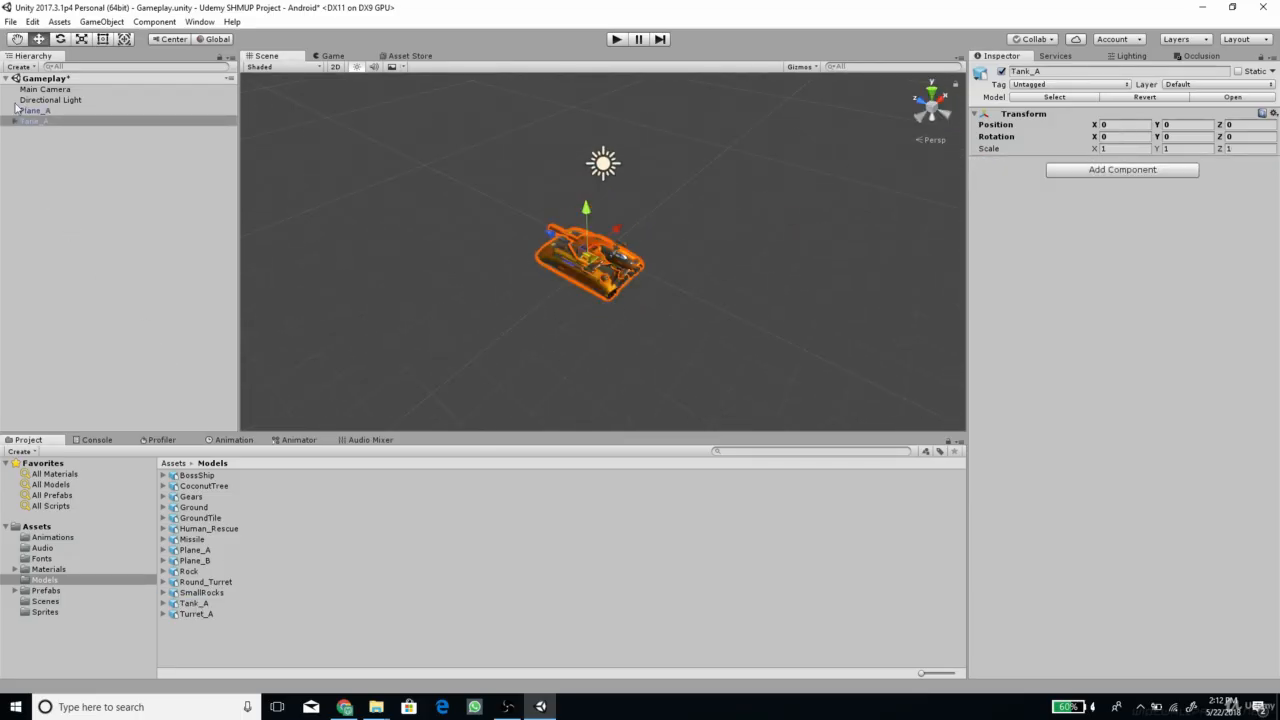
Examine the size and shape of Plane_A against Tank_A in the scene from several angles and distances
click(33, 112)
alt+drag(632, 289, 719, 262)
scroll(719, 262, up, 8)
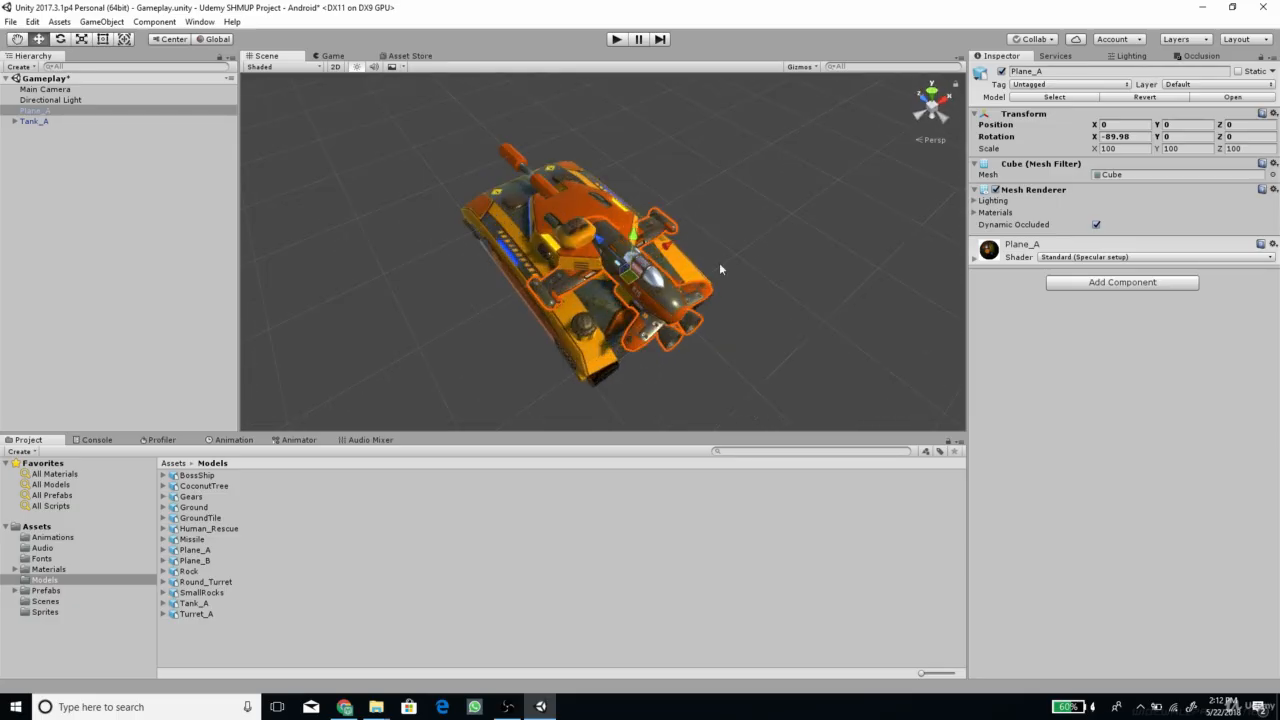
click(761, 244)
scroll(585, 308, up, 5)
scroll(515, 330, down, 10)
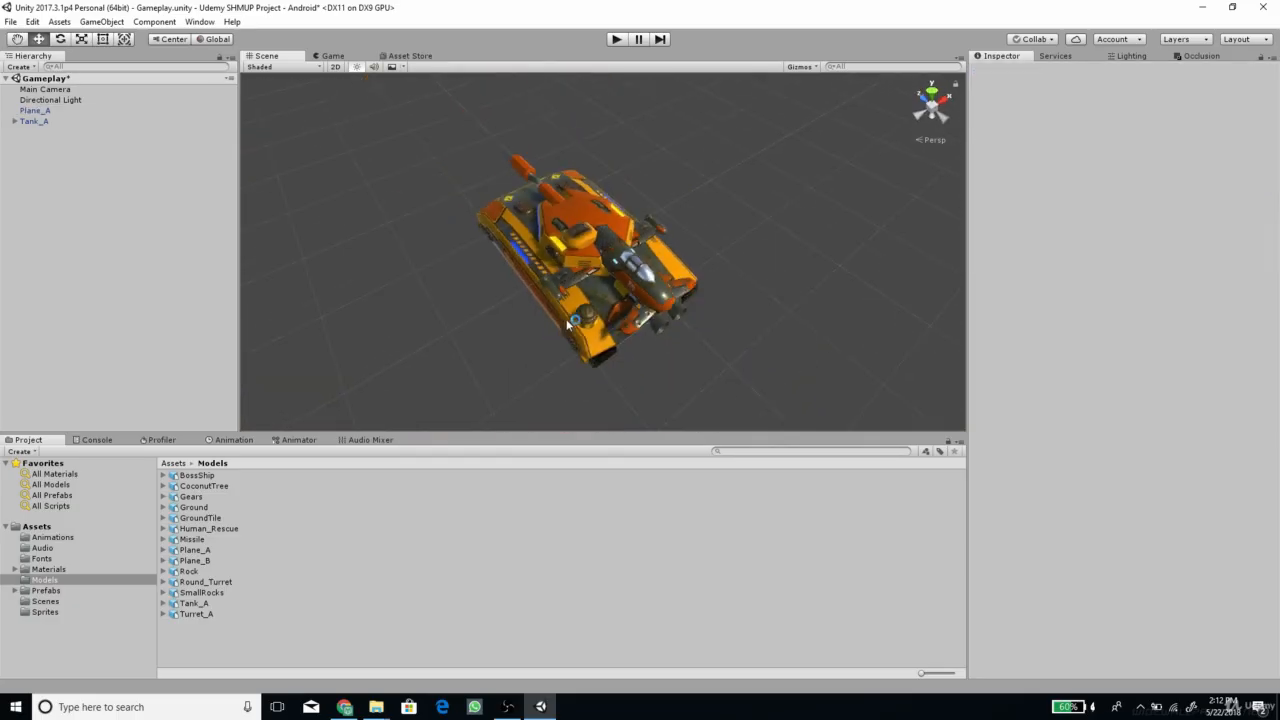
alt+drag(560, 315, 721, 152)
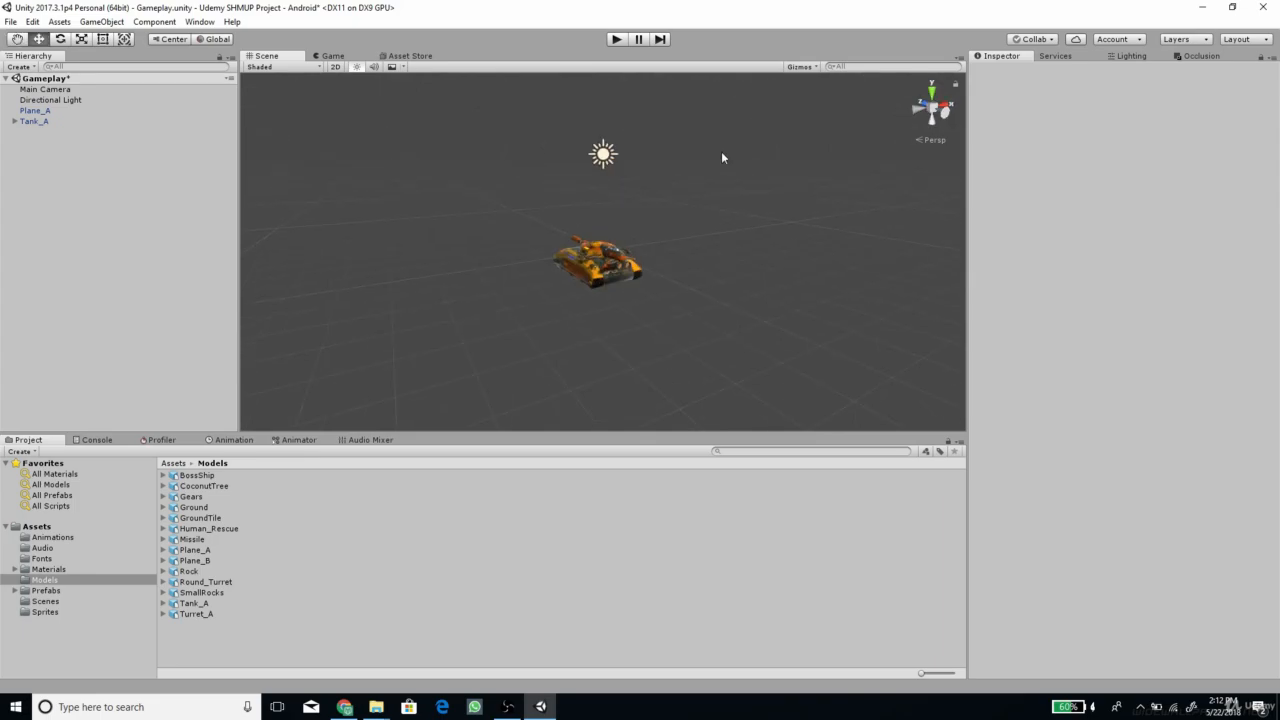
Set the Main Camera's field of view to 25 and align the camera with a distant top-down view of the models
click(932, 93)
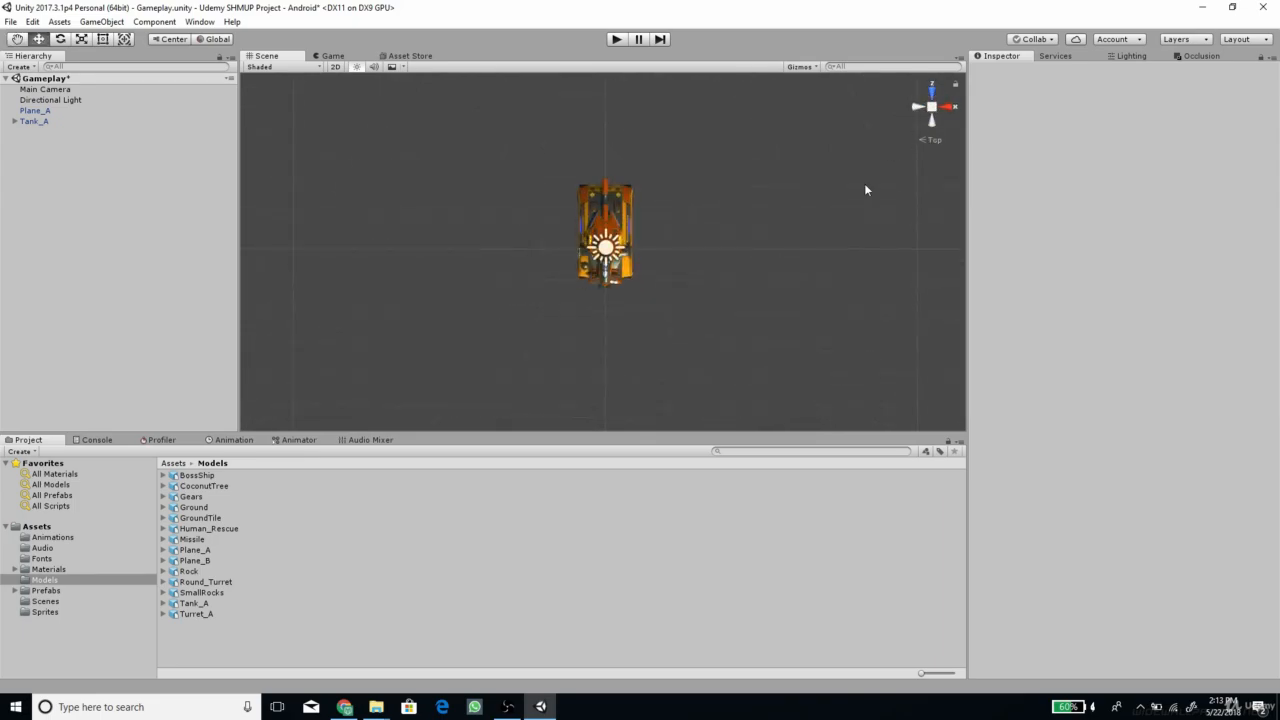
scroll(807, 262, down, 5)
scroll(807, 262, down, 5)
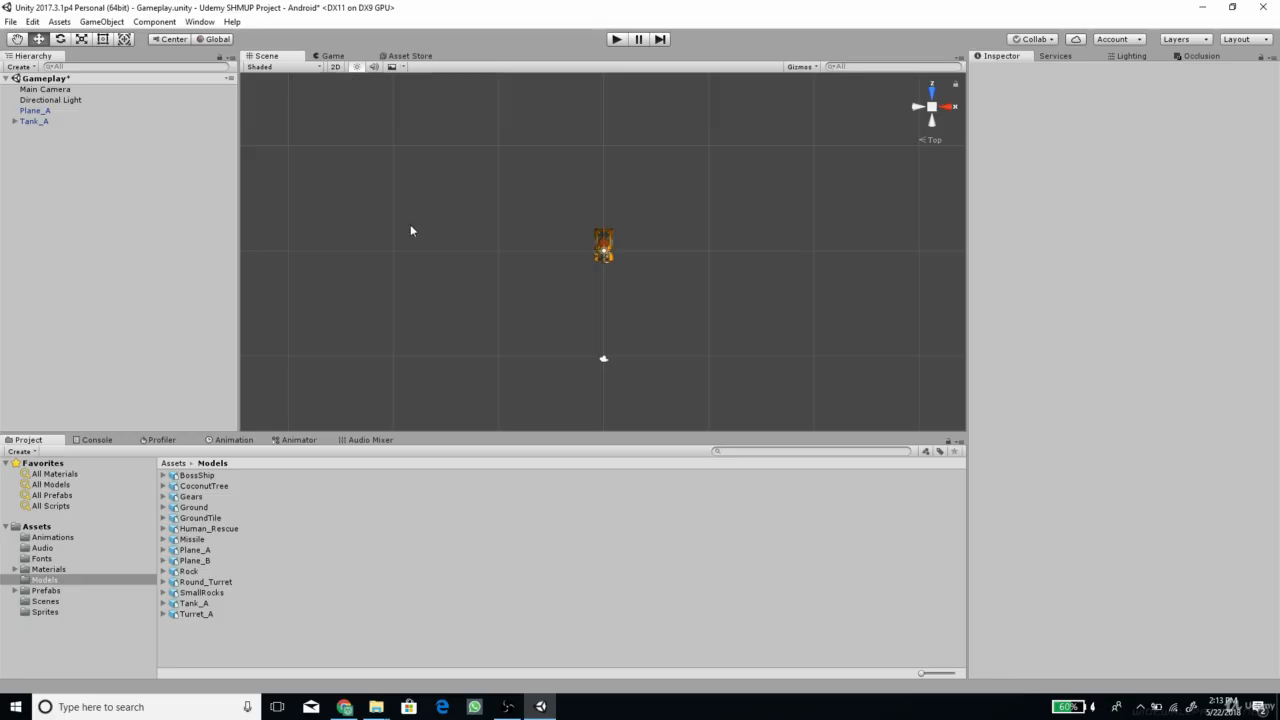
click(45, 89)
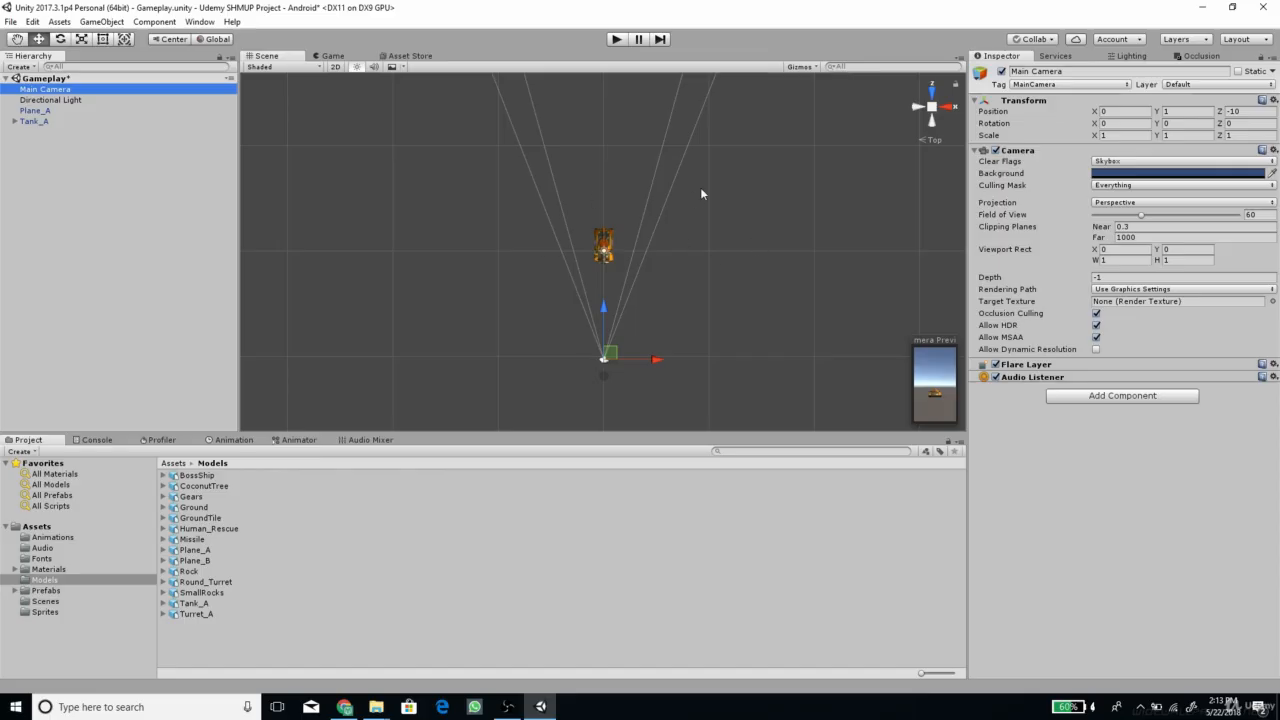
click(1266, 214)
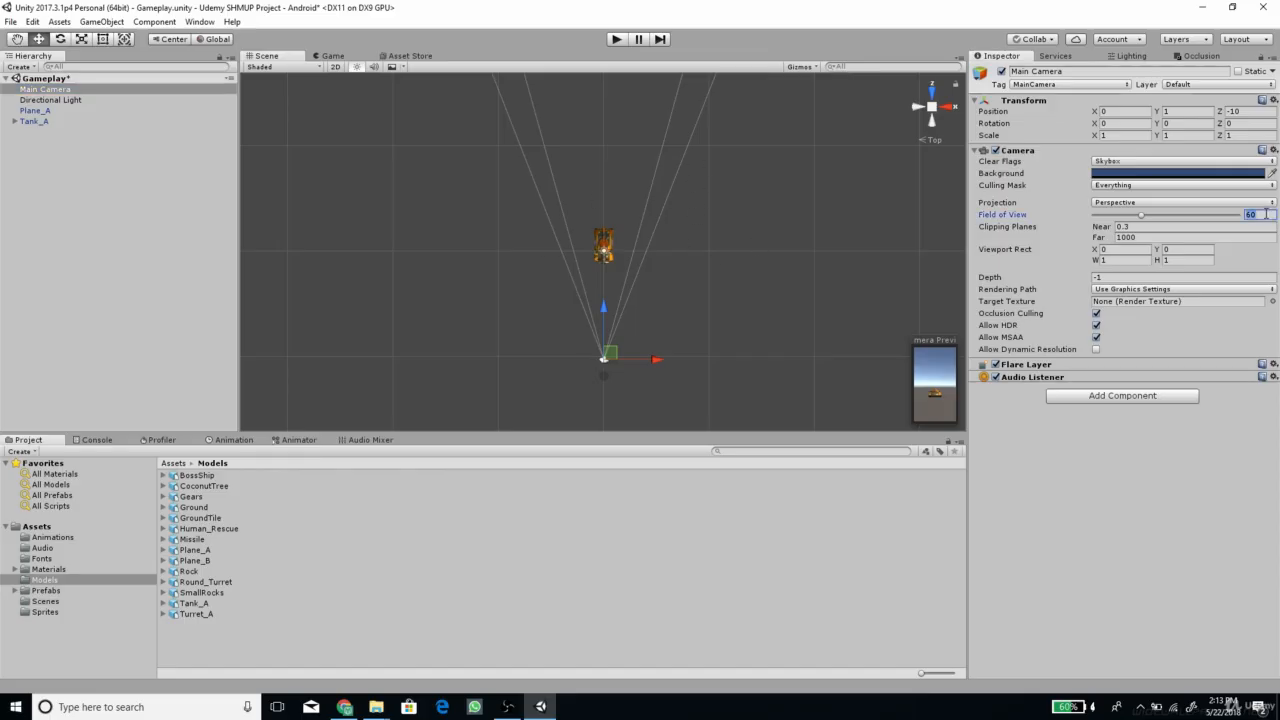
text(25)
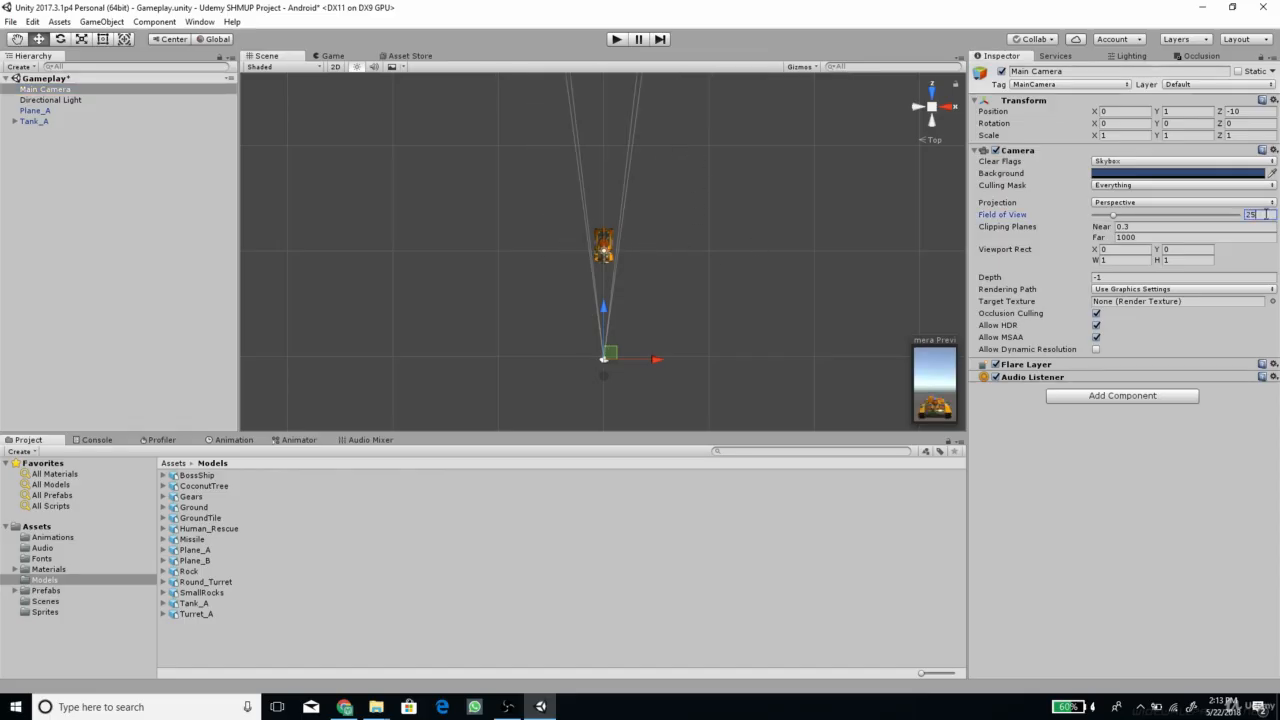
click(70, 92)
click(100, 21)
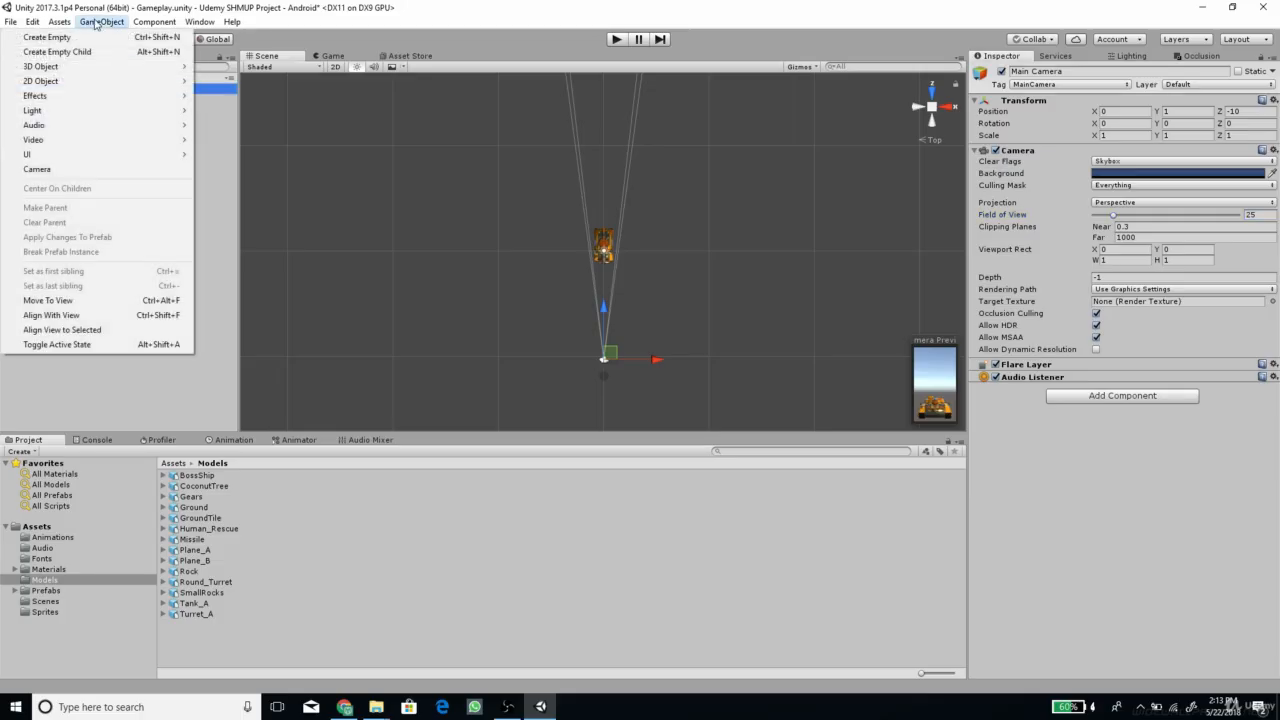
click(52, 315)
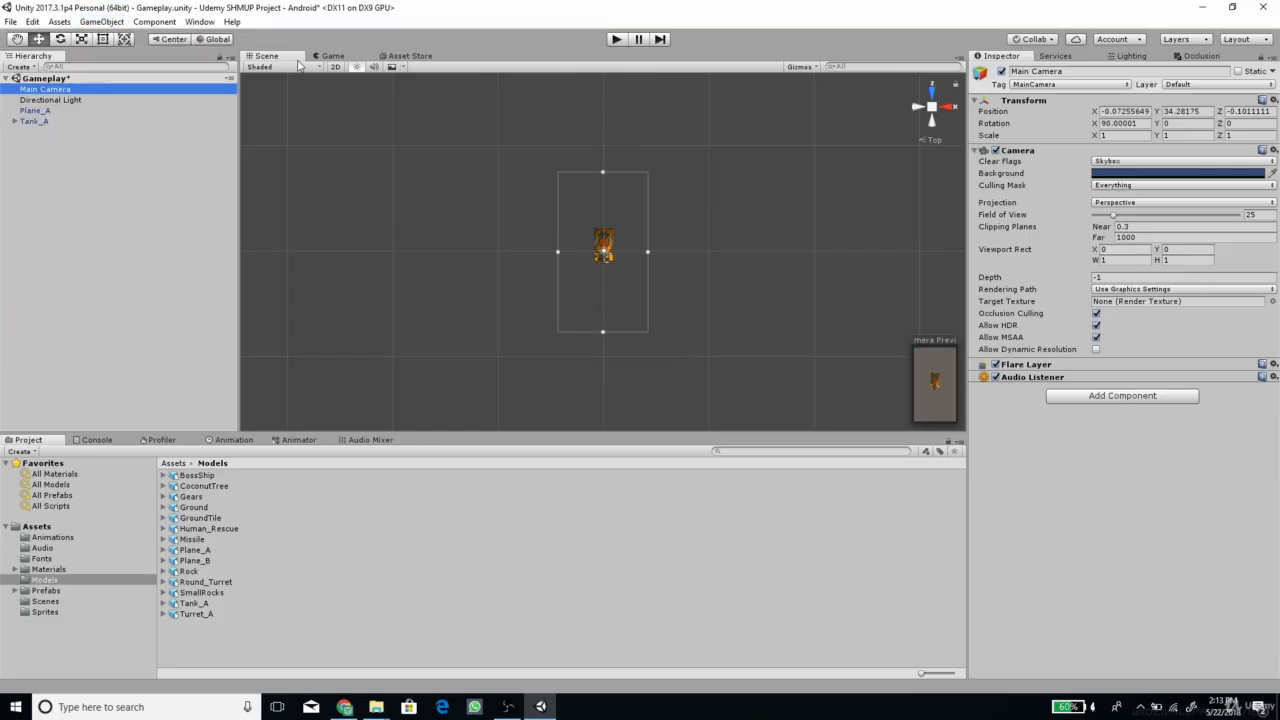
Position the Main Camera at X 0, Y 35, Z 0 and set its field of view to 30, checking the game view
click(331, 57)
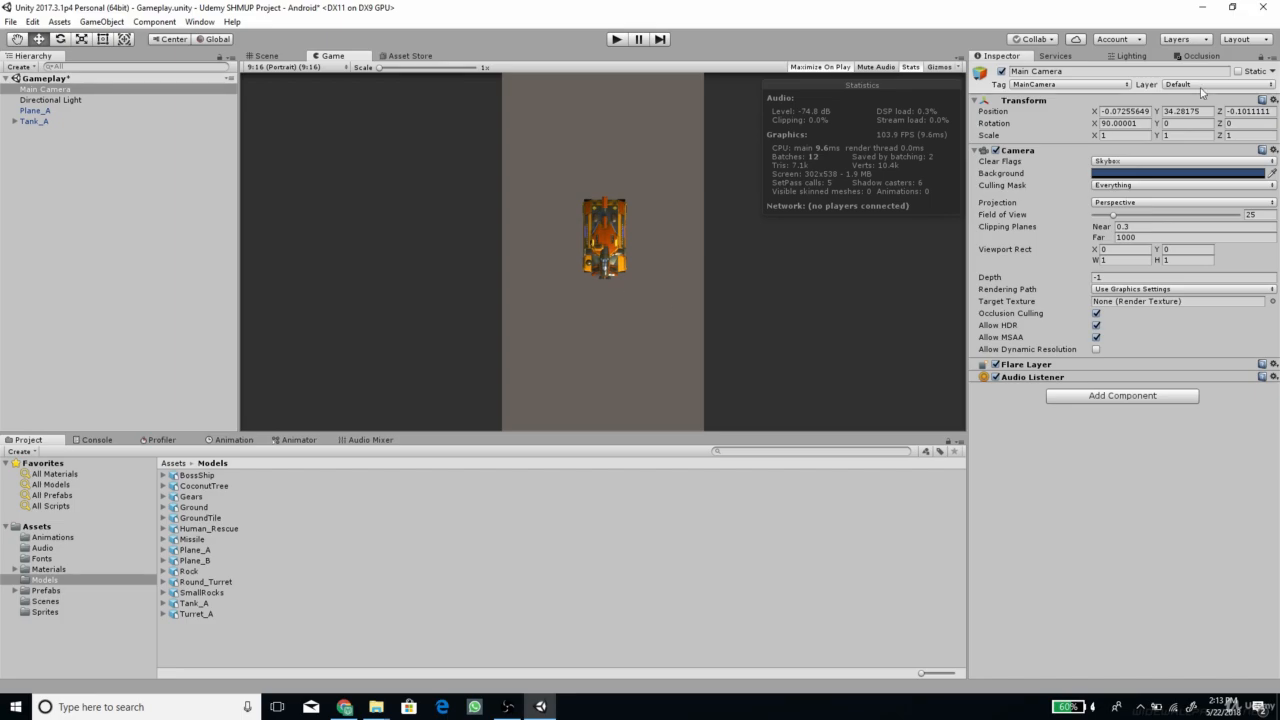
click(1146, 111)
text(0)
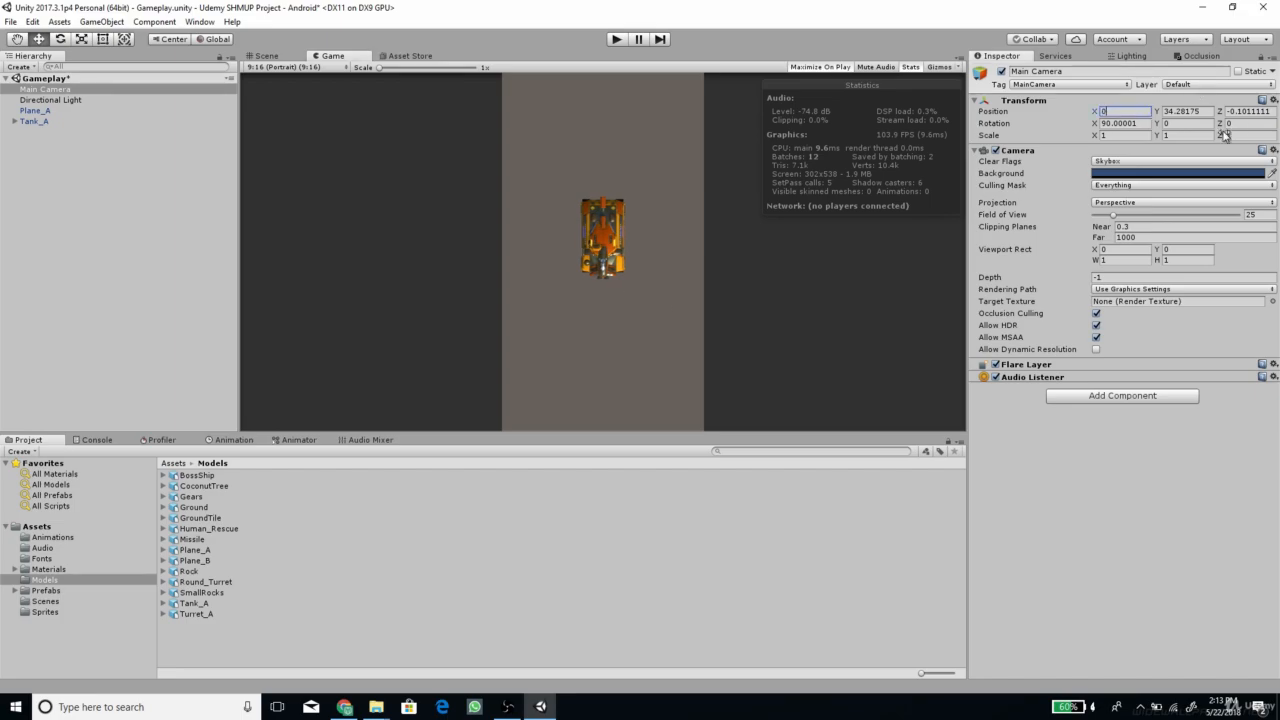
click(1250, 112)
text(0)
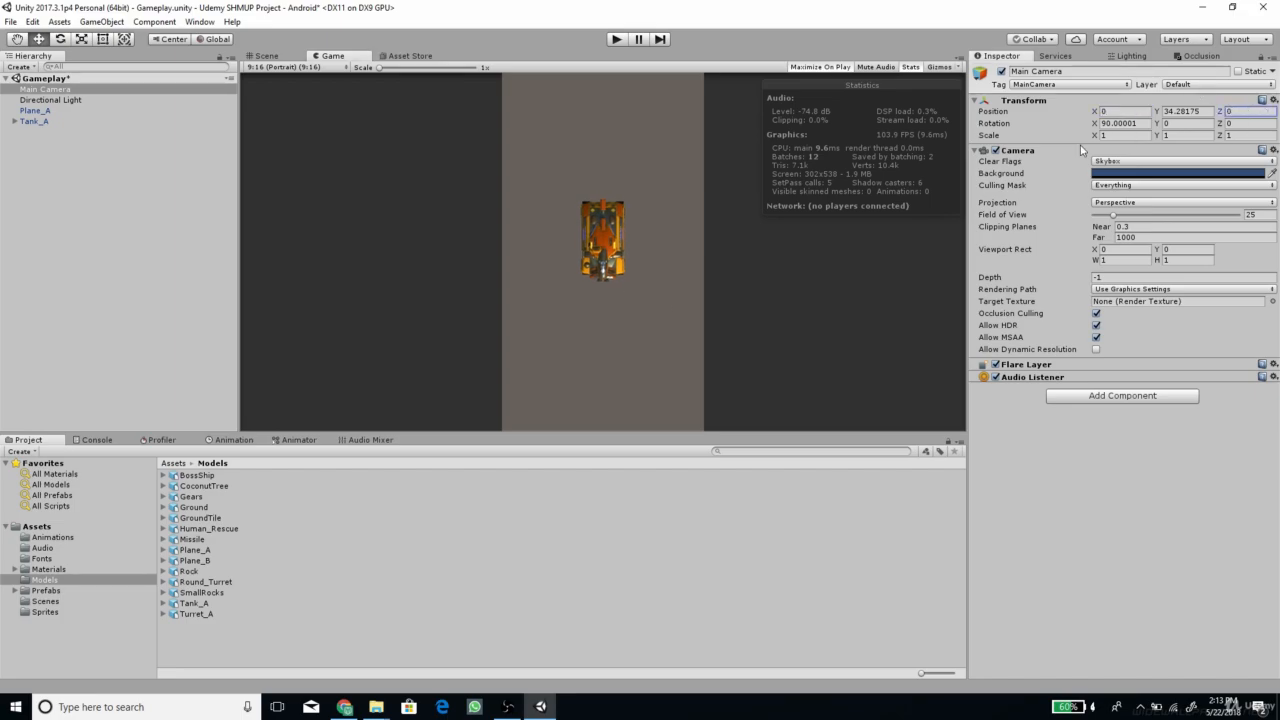
click(1194, 112)
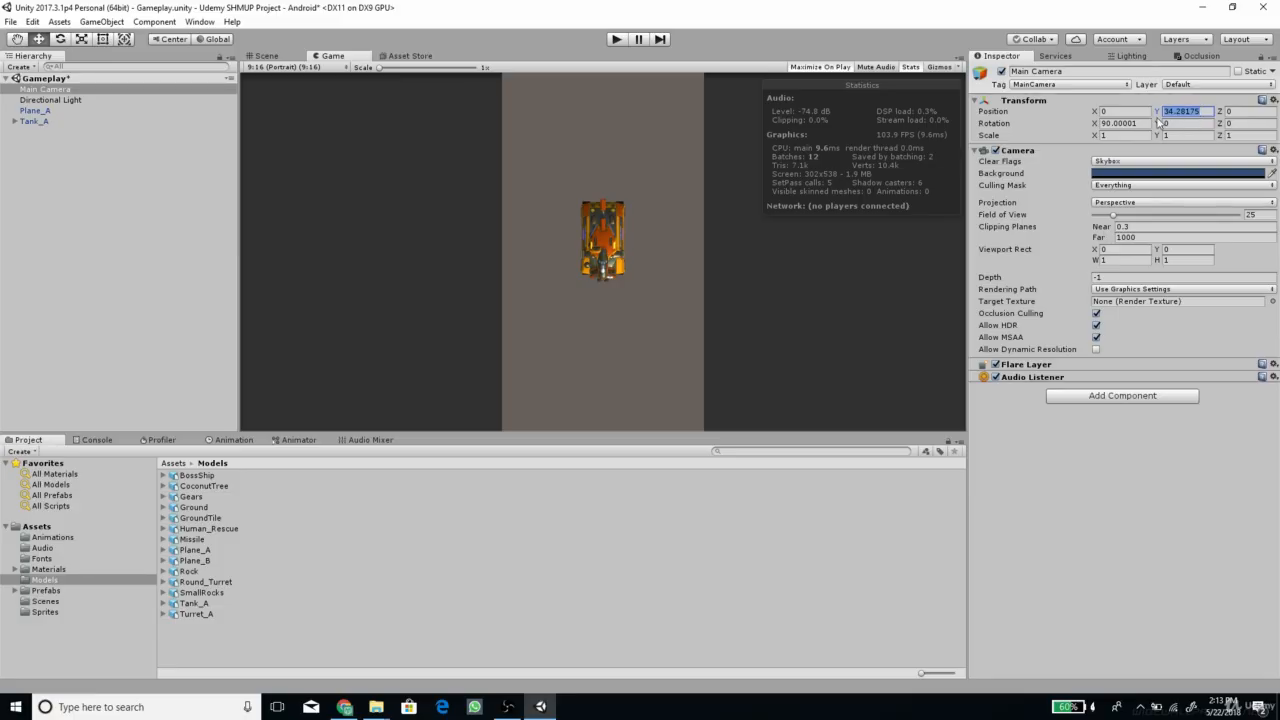
text(35)
click(1256, 215)
text(30)
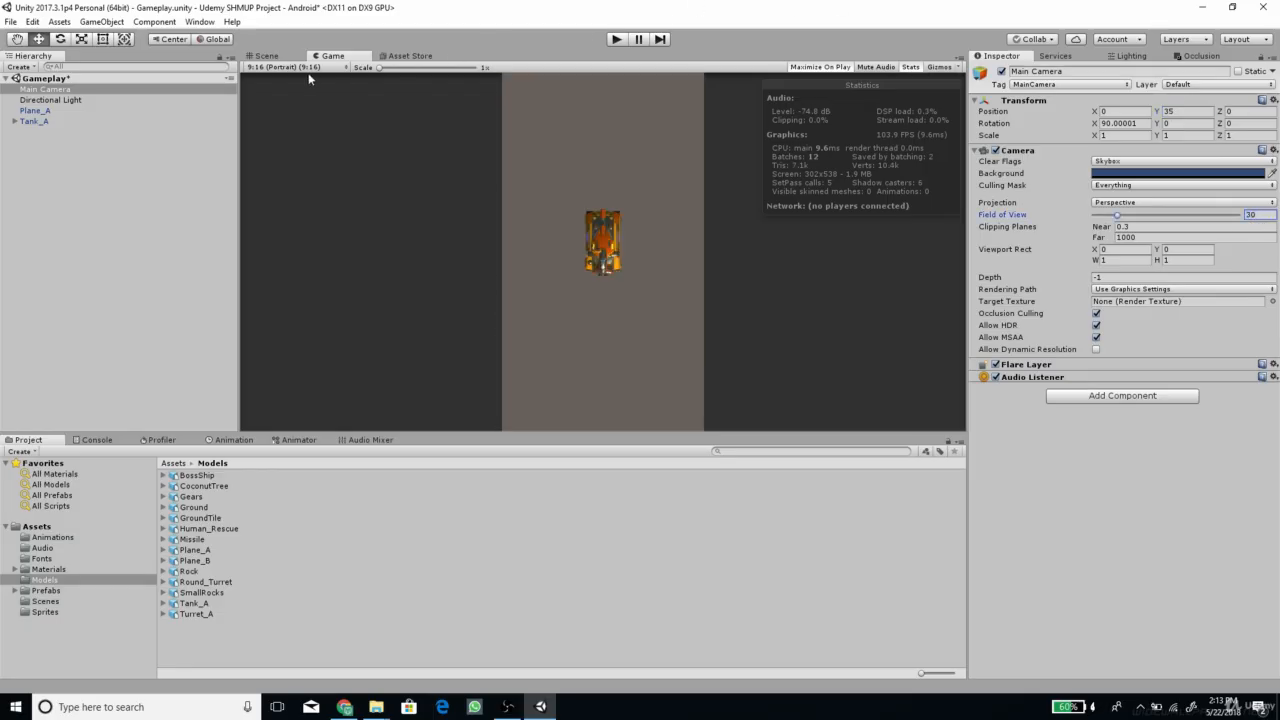
Examine in the scene from several angles how Plane_A and Tank_A overlap at the same position
click(275, 56)
alt+drag(549, 247, 735, 88)
scroll(602, 241, up, 2)
click(84, 121)
scroll(488, 200, up, 8)
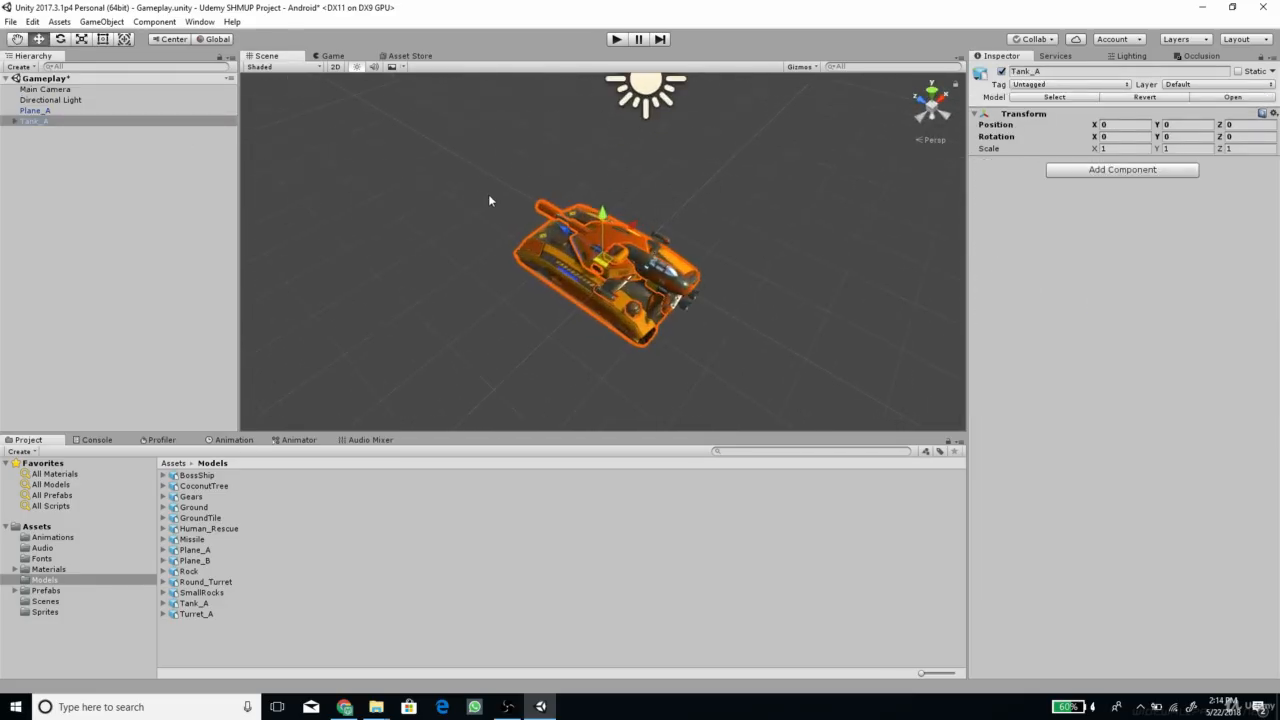
alt+drag(693, 236, 528, 286)
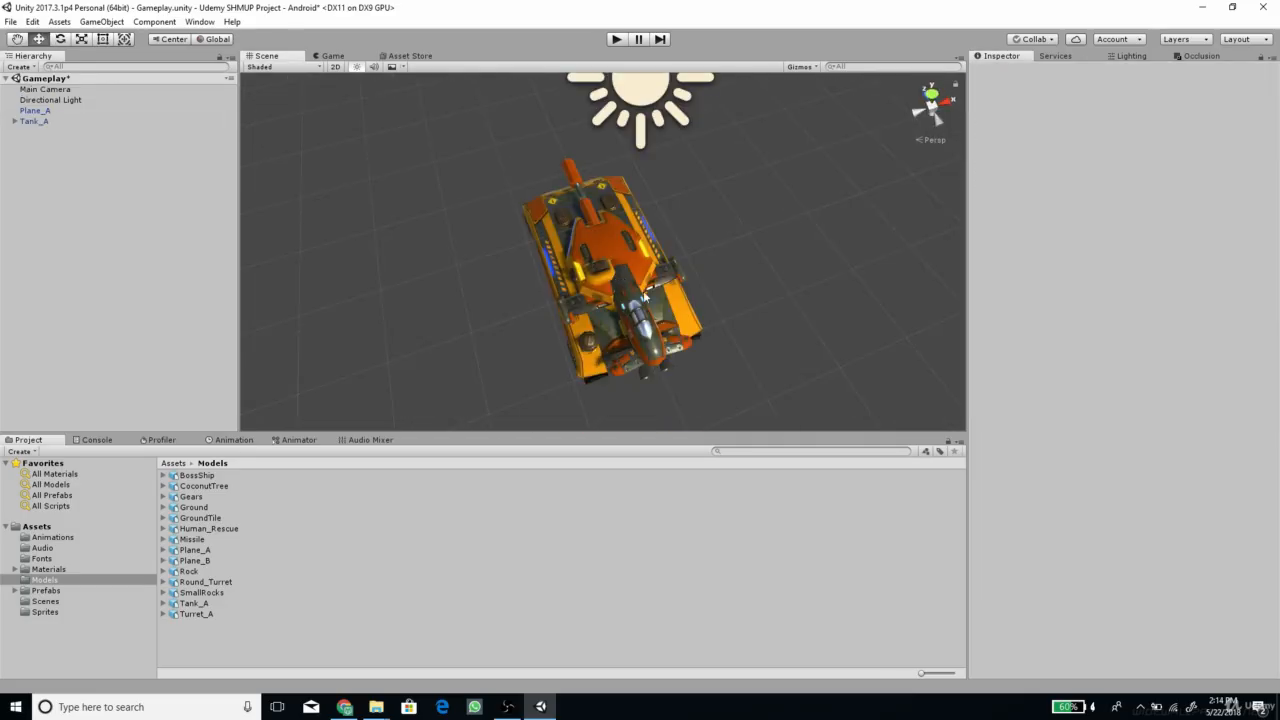
alt+drag(597, 315, 659, 311)
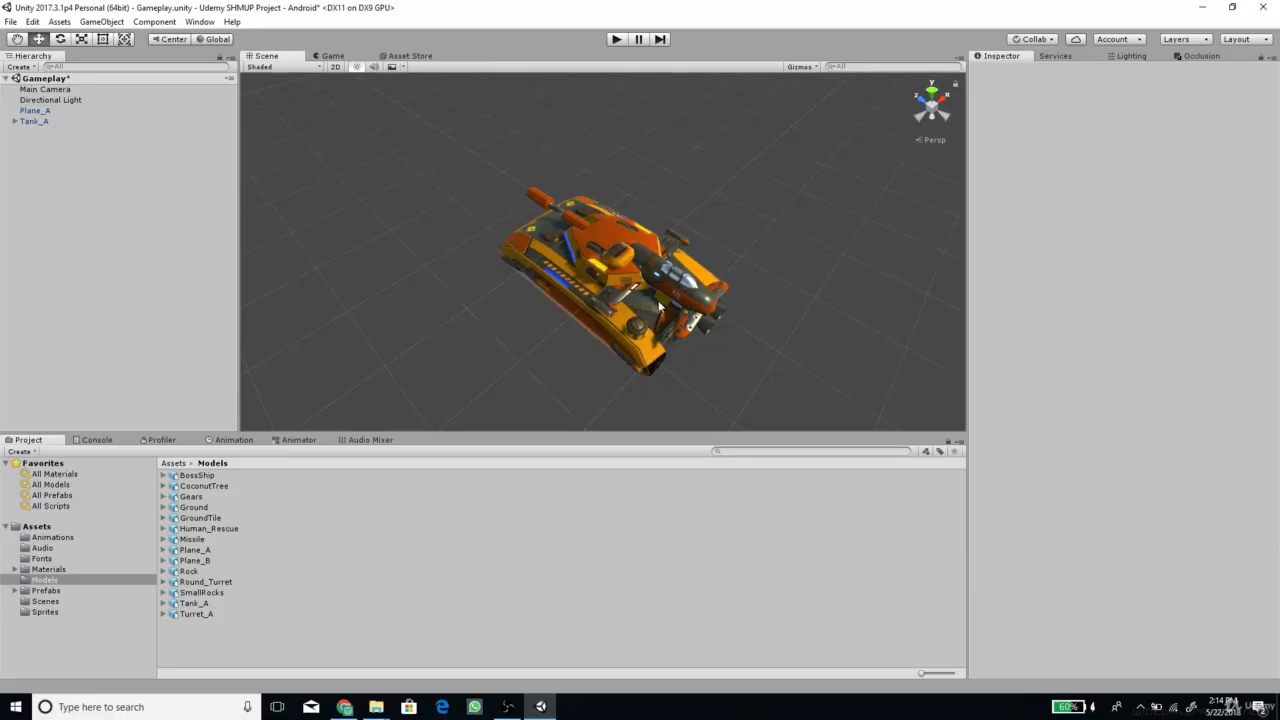
Duplicate the Main Camera and set the copy's tag to Untagged
click(333, 56)
click(66, 90)
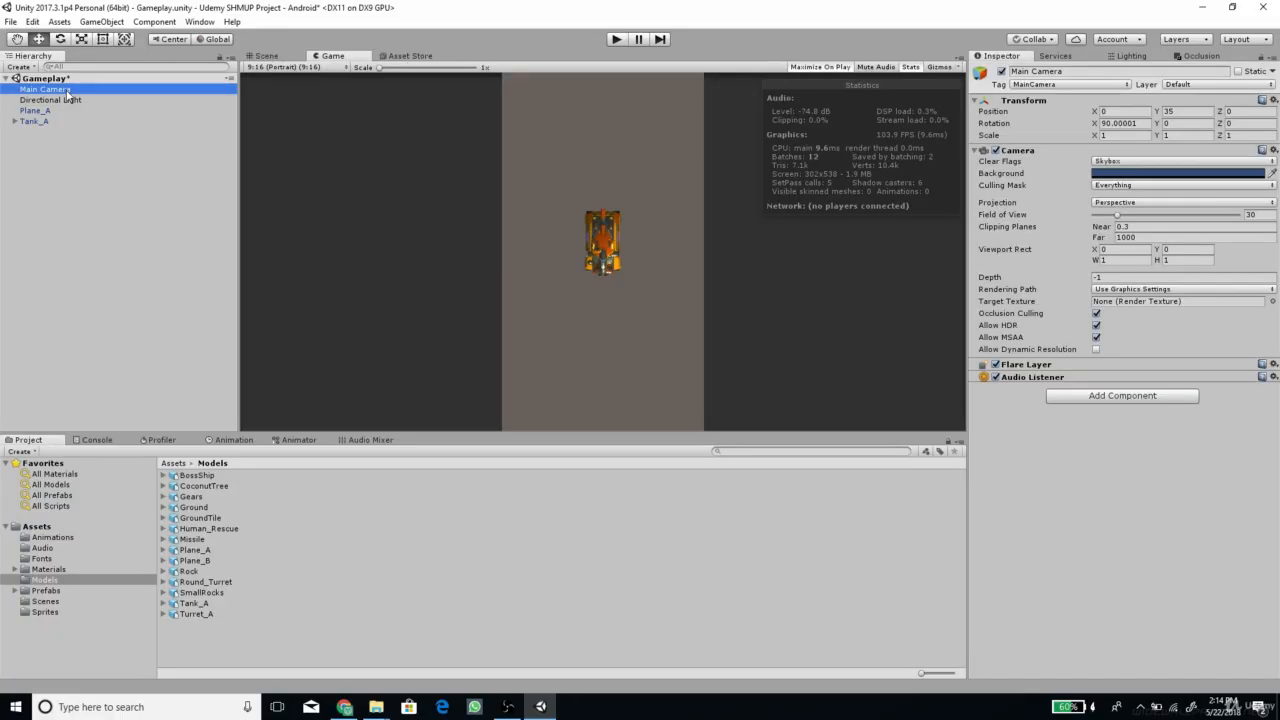
key(ctrl+d)
click(1055, 85)
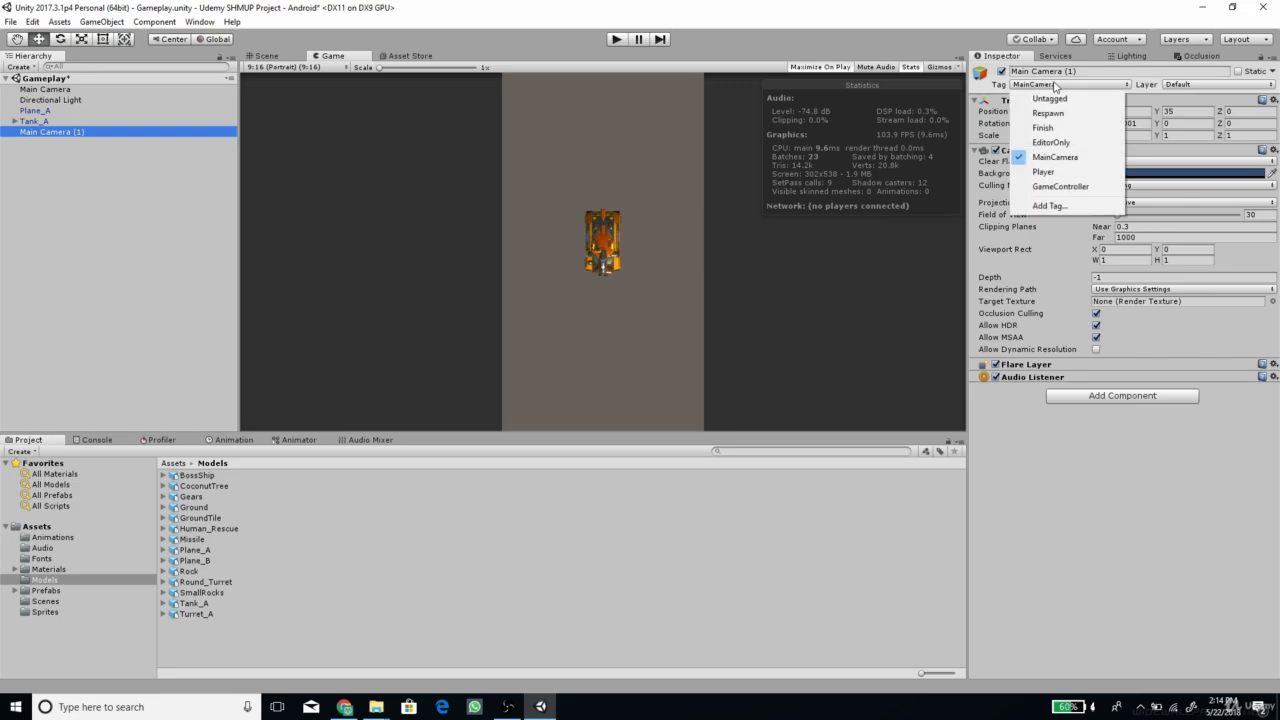
click(1050, 99)
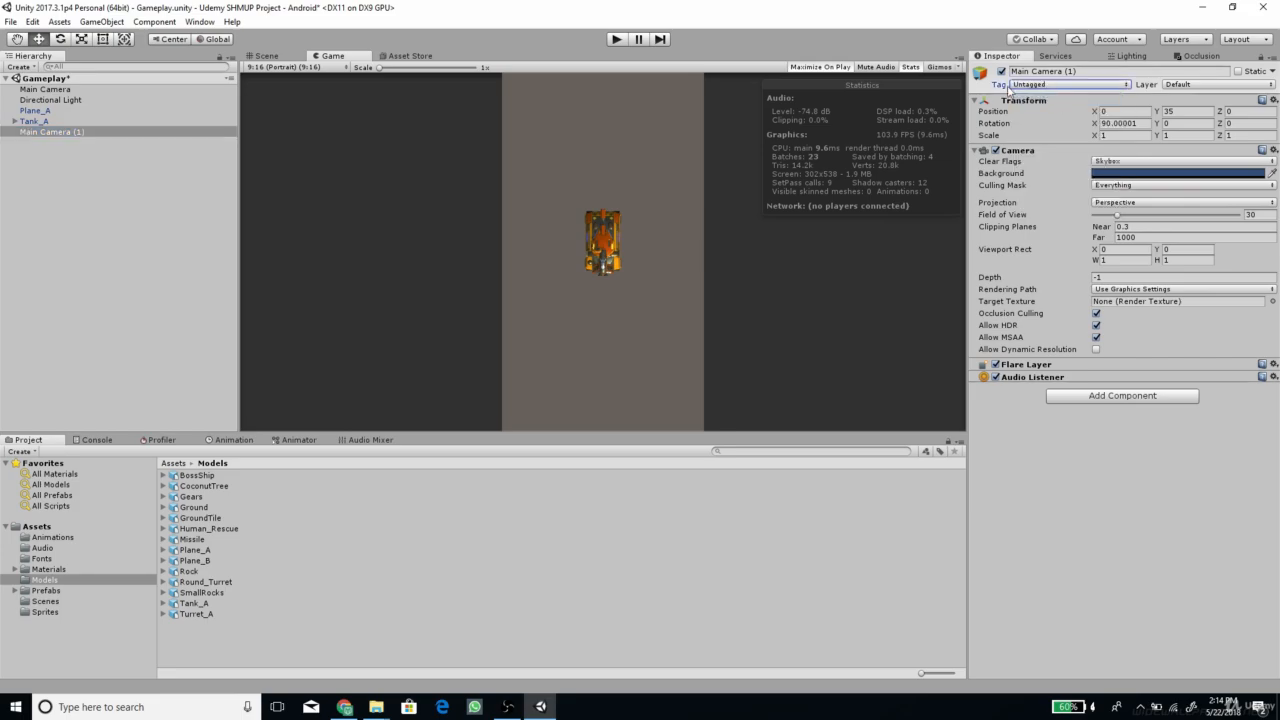
Make the duplicated camera a child of the Main Camera and rename it Ground Object Camera
drag(48, 132, 55, 94)
click(55, 91)
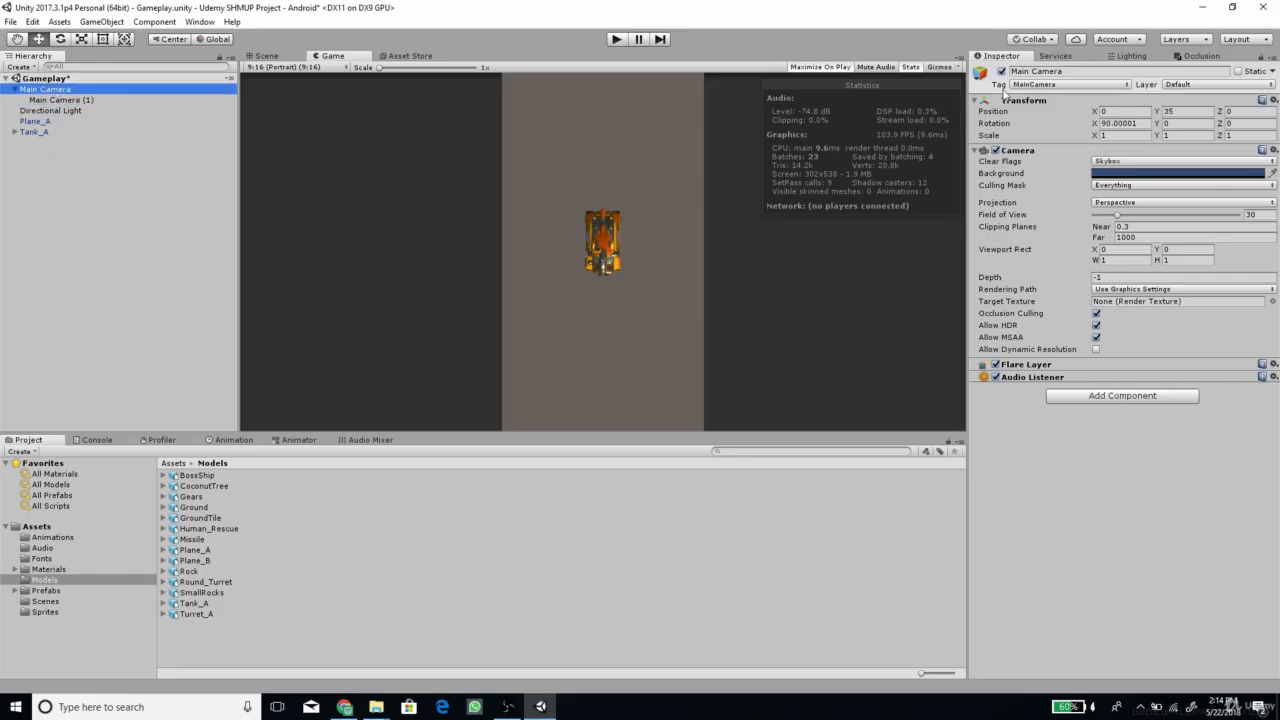
click(71, 100)
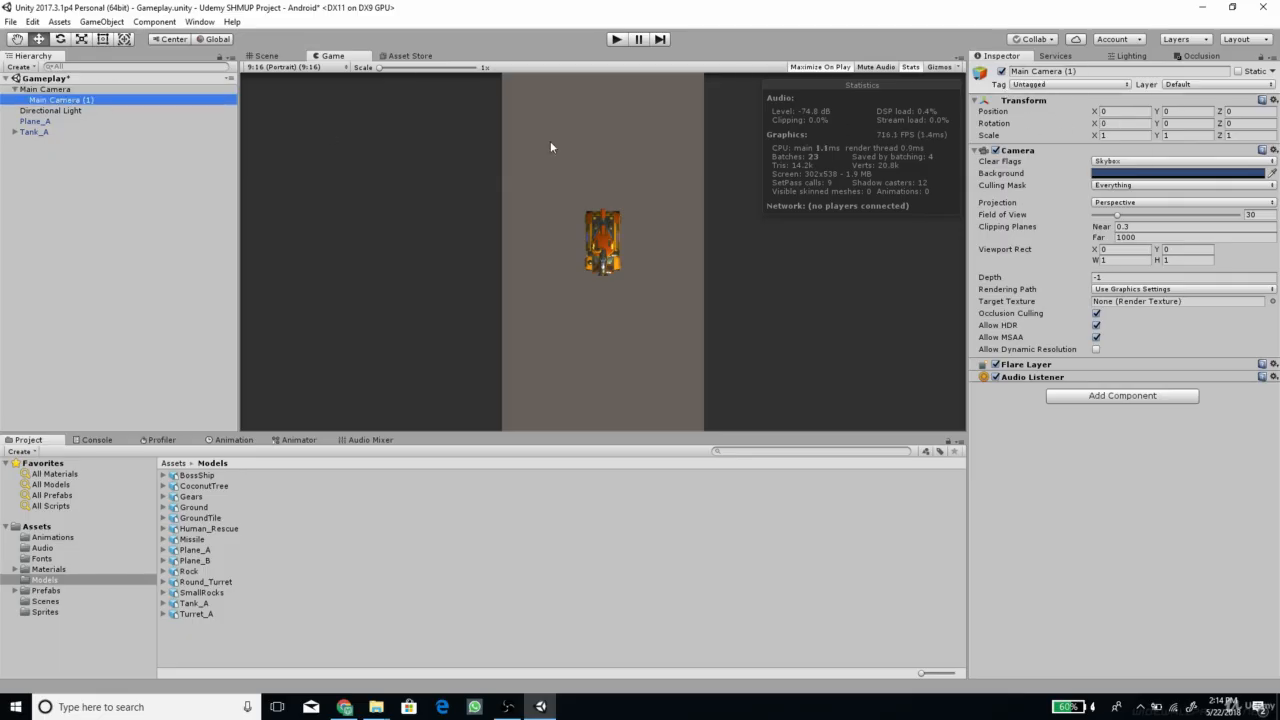
click(1100, 71)
key(BackSpace)
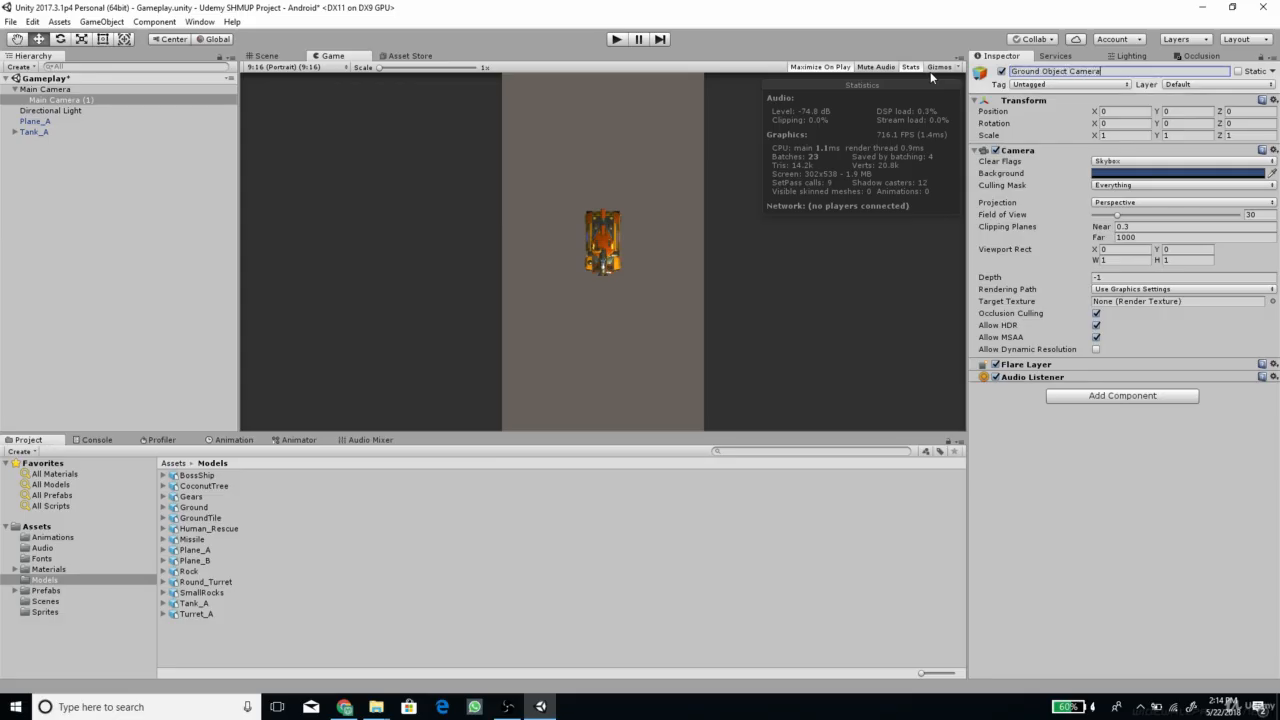
text(Ground Object Camera)
key(Return)
Rename the parent Main Camera as Air Object Camera
click(58, 90)
click(1083, 71)
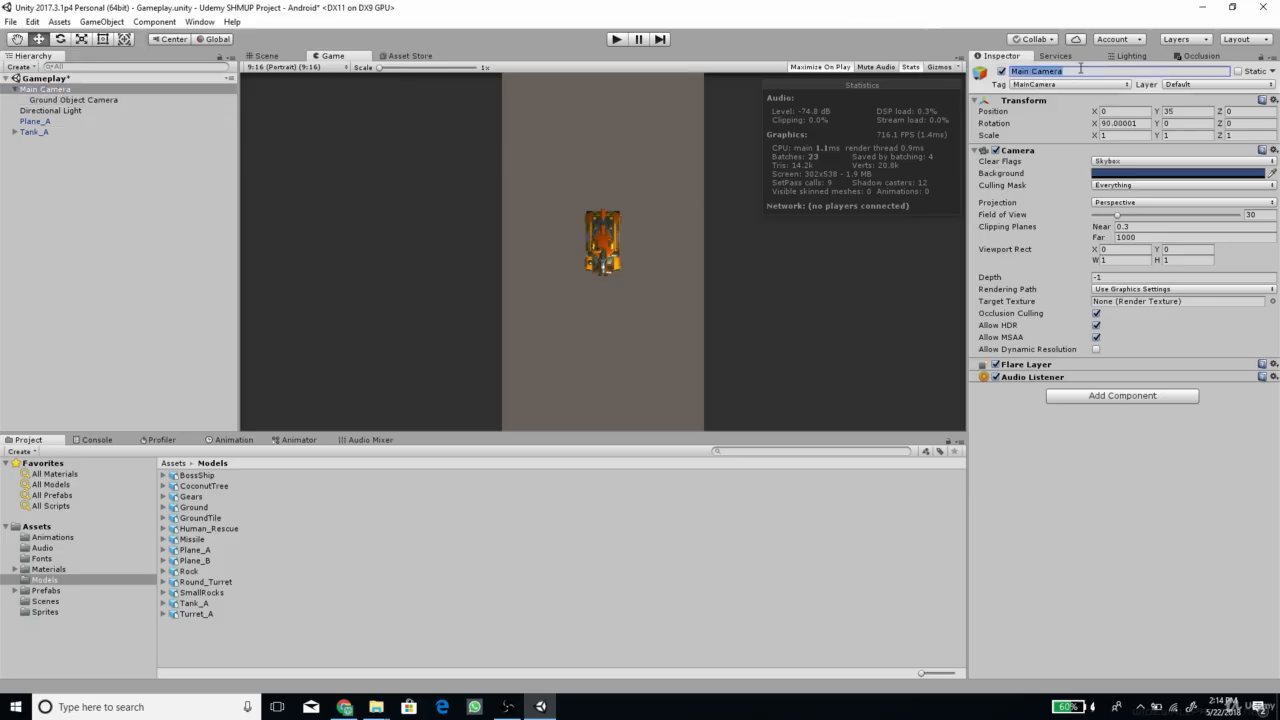
text(Air Object Camera)
Add two custom layers, Air Object as User Layer 8 and Ground Object as User Layer 9
click(1181, 84)
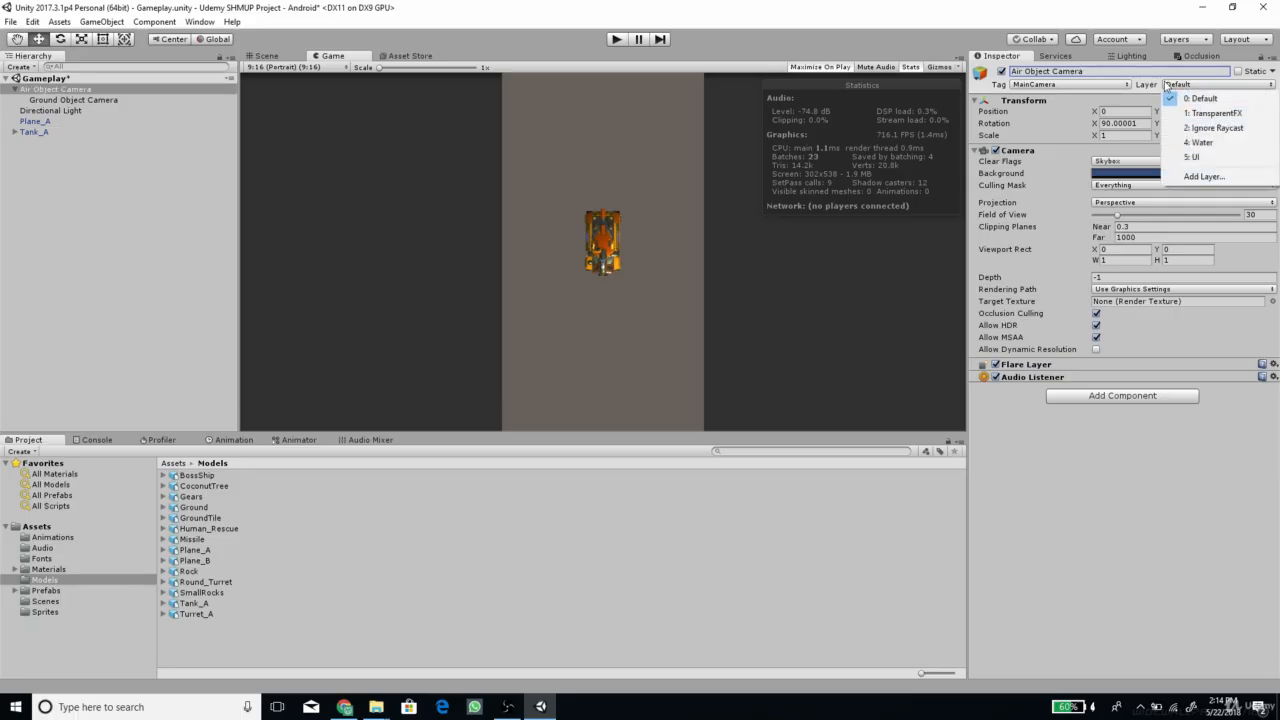
click(1203, 180)
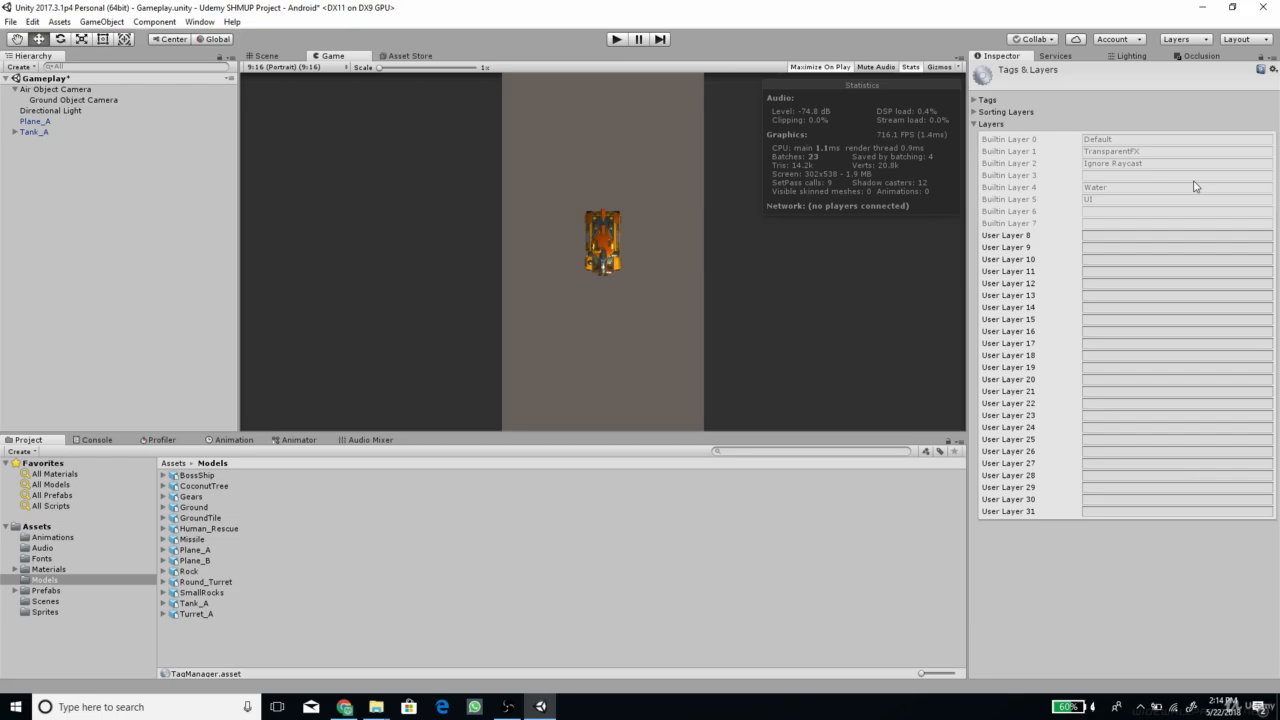
click(1105, 236)
text(Air Obj)
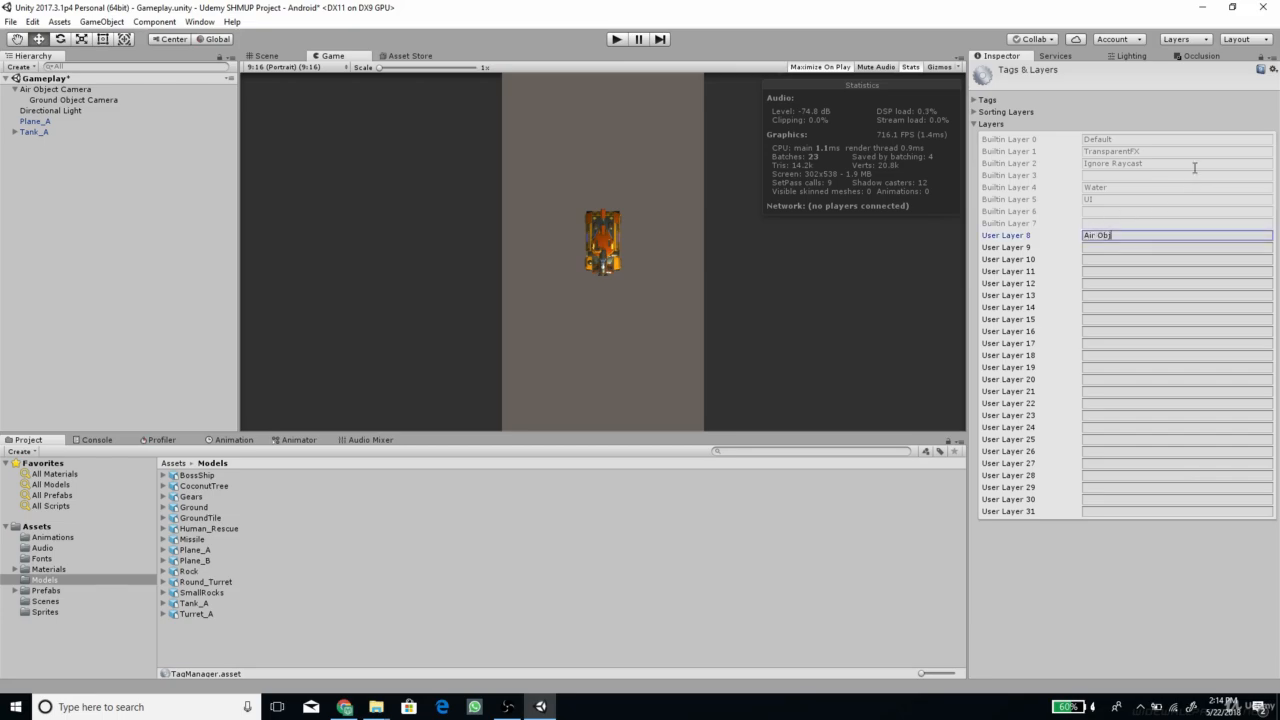
text(ect)
click(1124, 248)
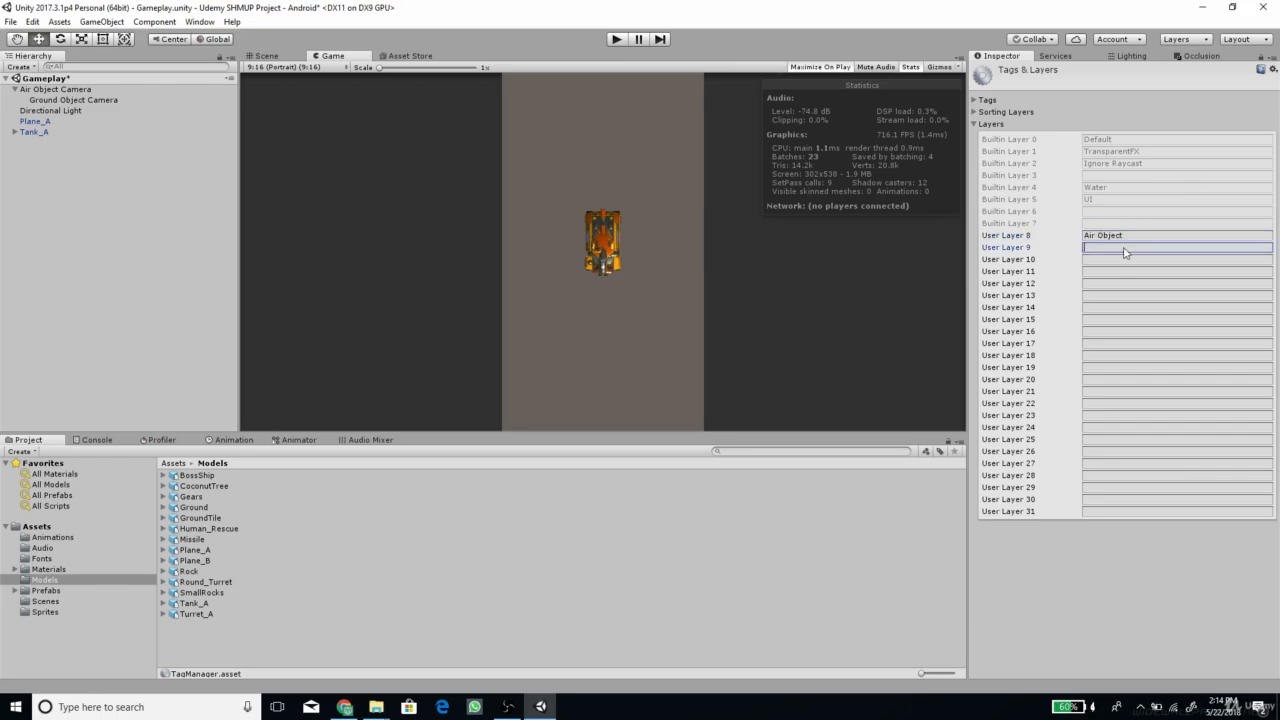
text(Ground Obje)
Assign Plane_A to the Air Object layer, and Tank_A with all its child objects to the Ground Object layer
click(35, 122)
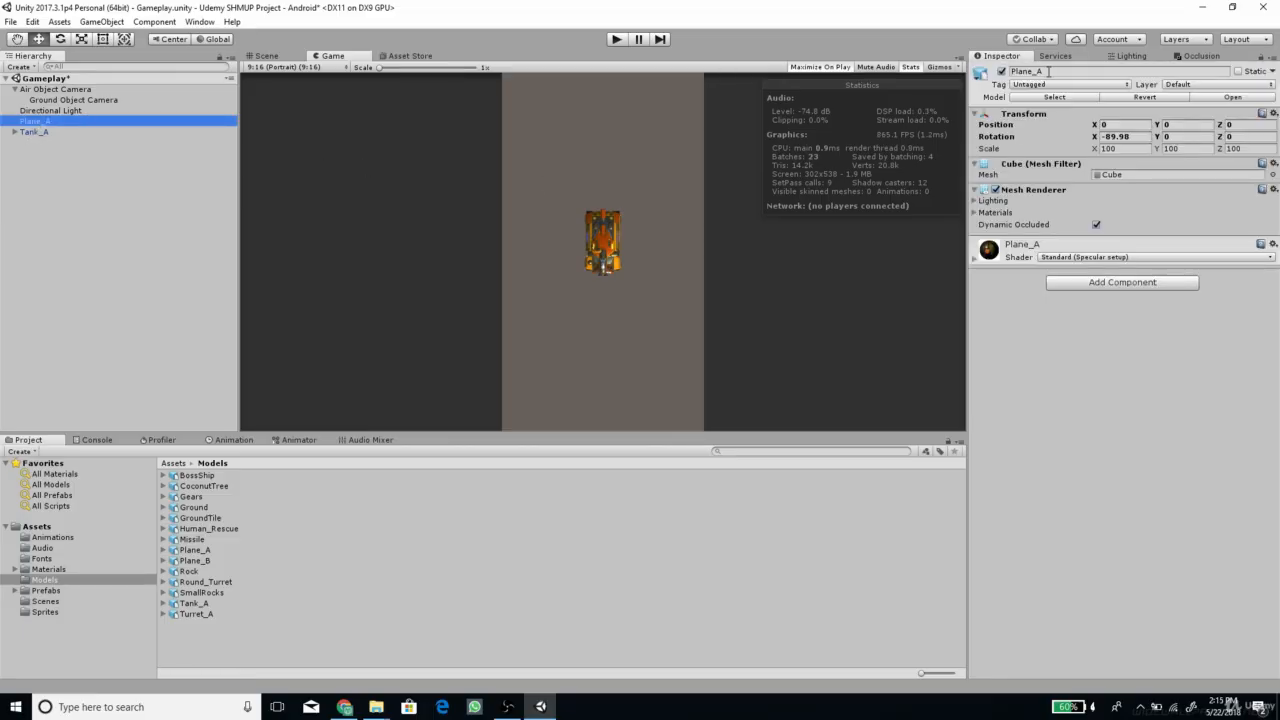
click(1188, 84)
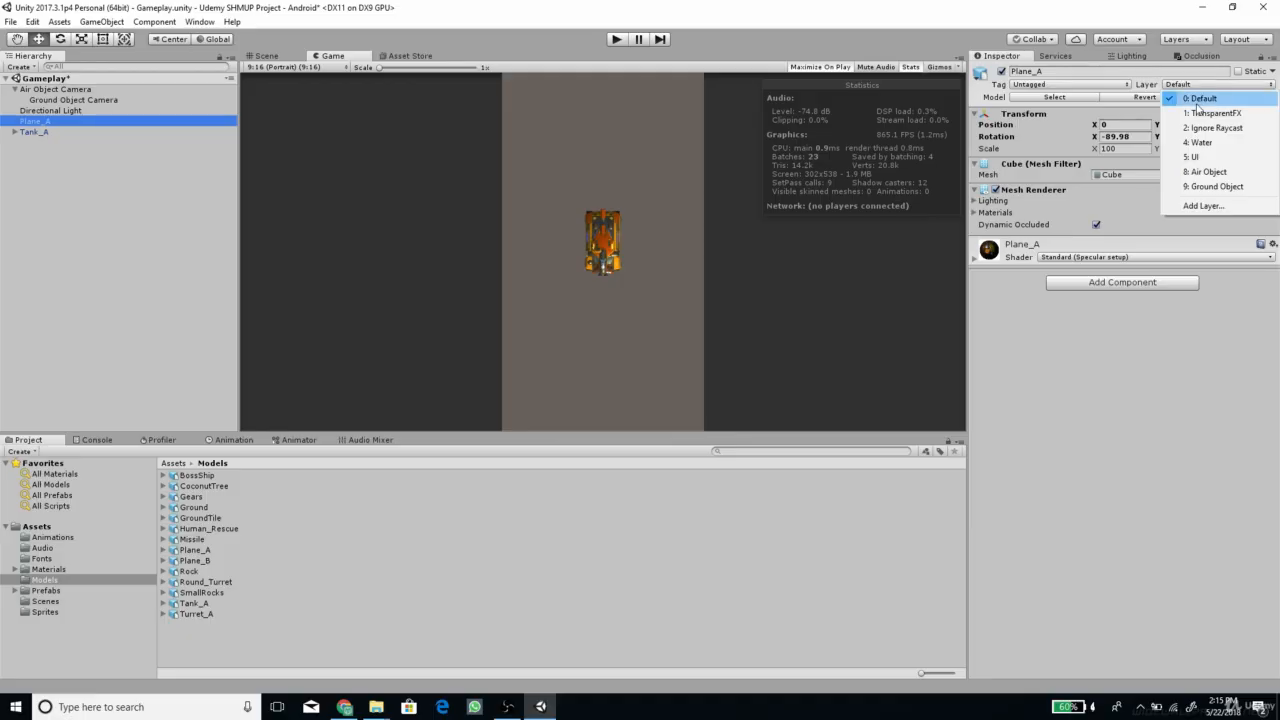
click(1219, 178)
click(30, 132)
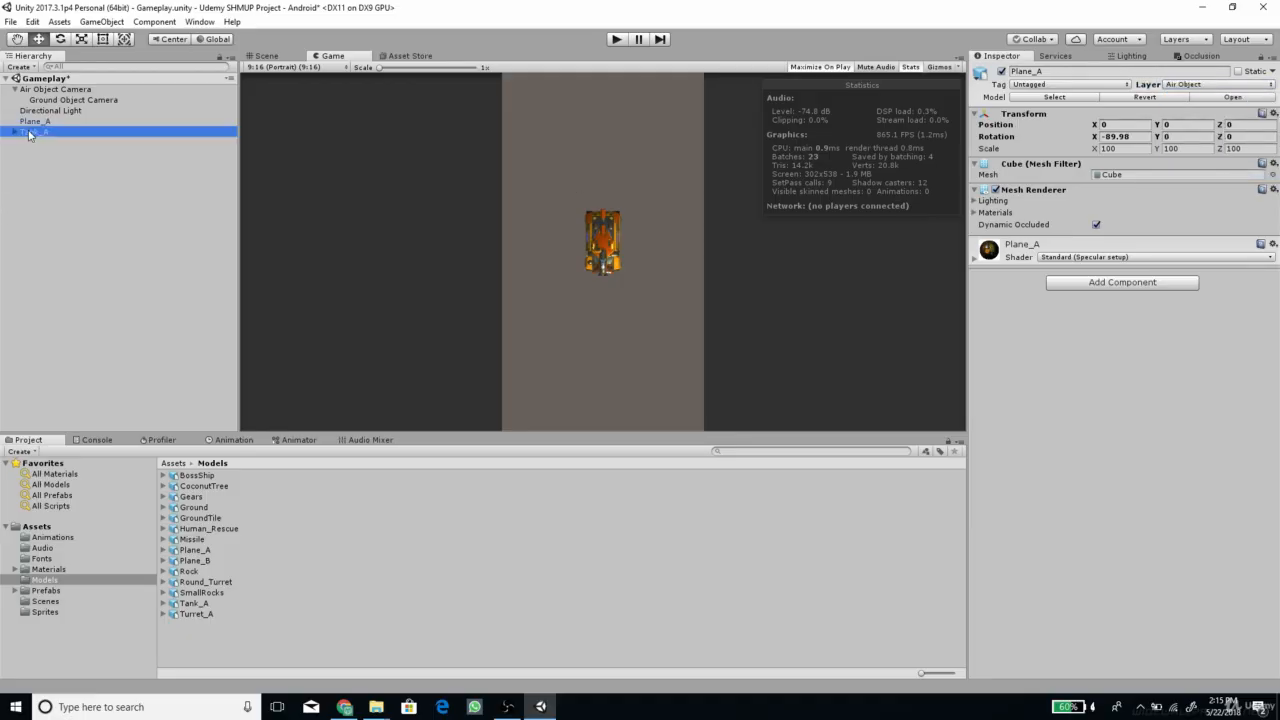
click(1188, 84)
click(1219, 189)
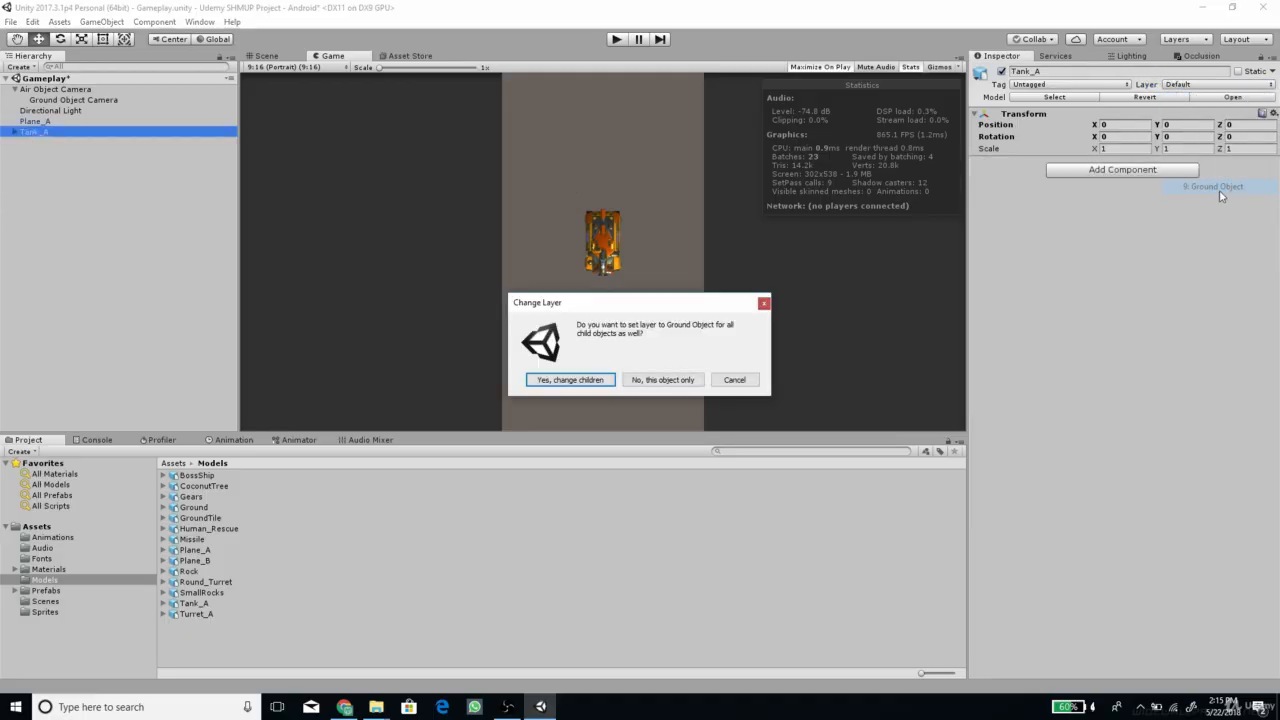
click(557, 379)
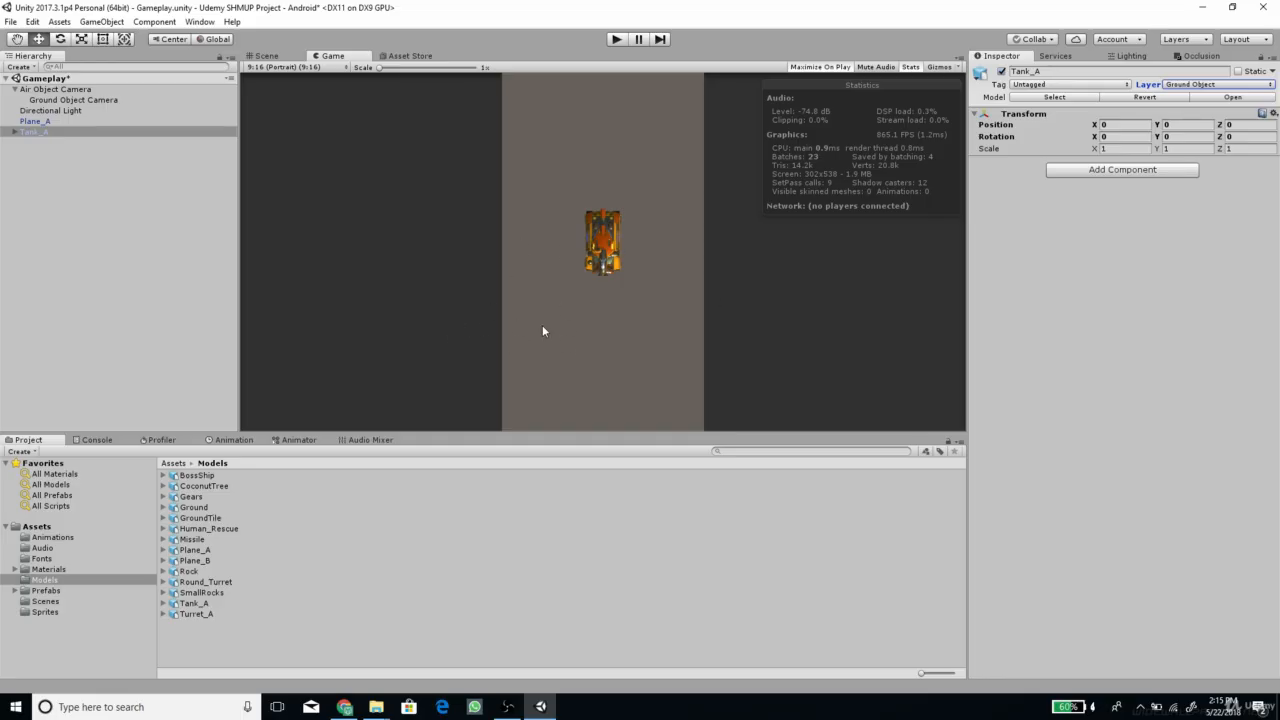
Restrict the Air Object Camera's culling mask to the Air Object layer only, and set its clear flags to Depth only
click(72, 90)
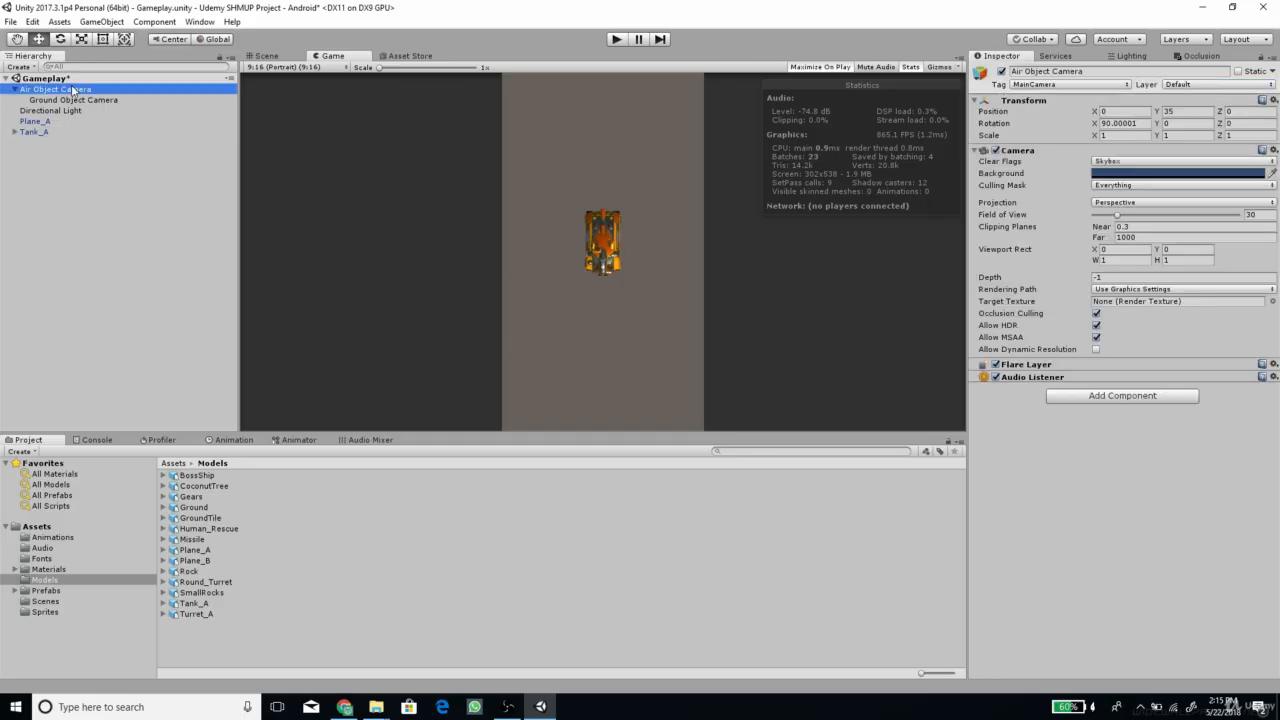
click(1116, 186)
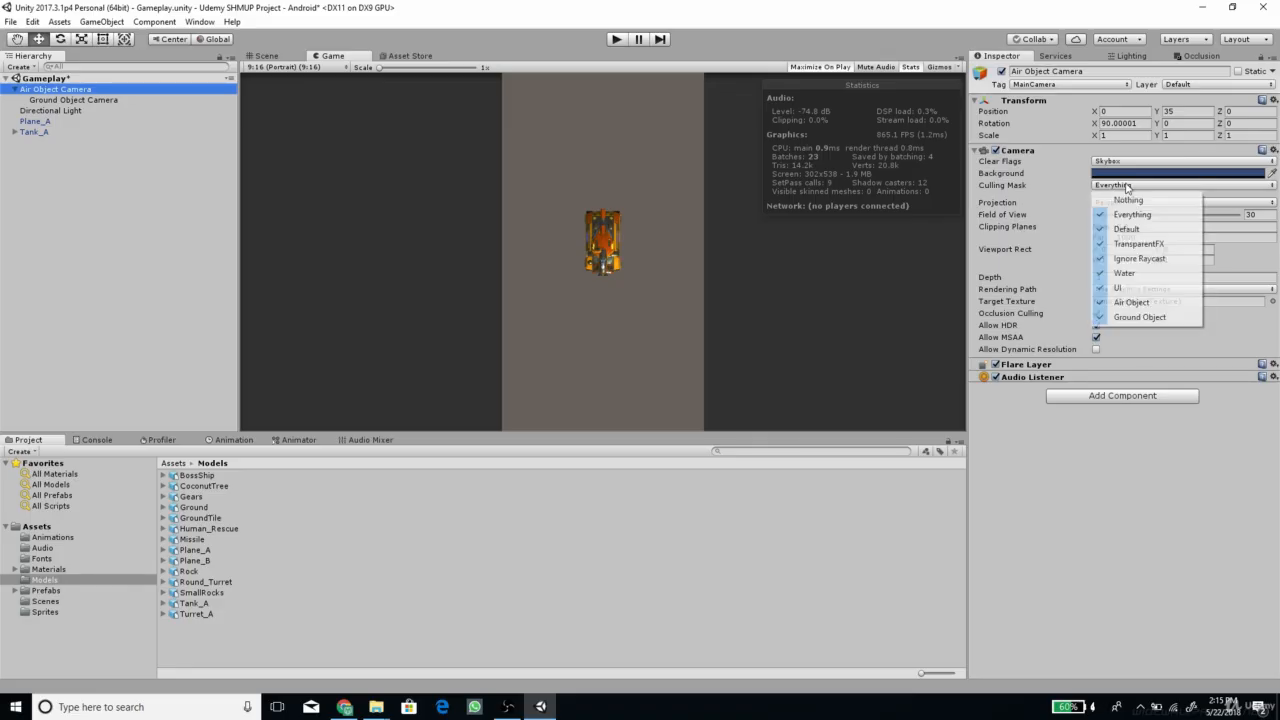
click(1128, 199)
click(1120, 187)
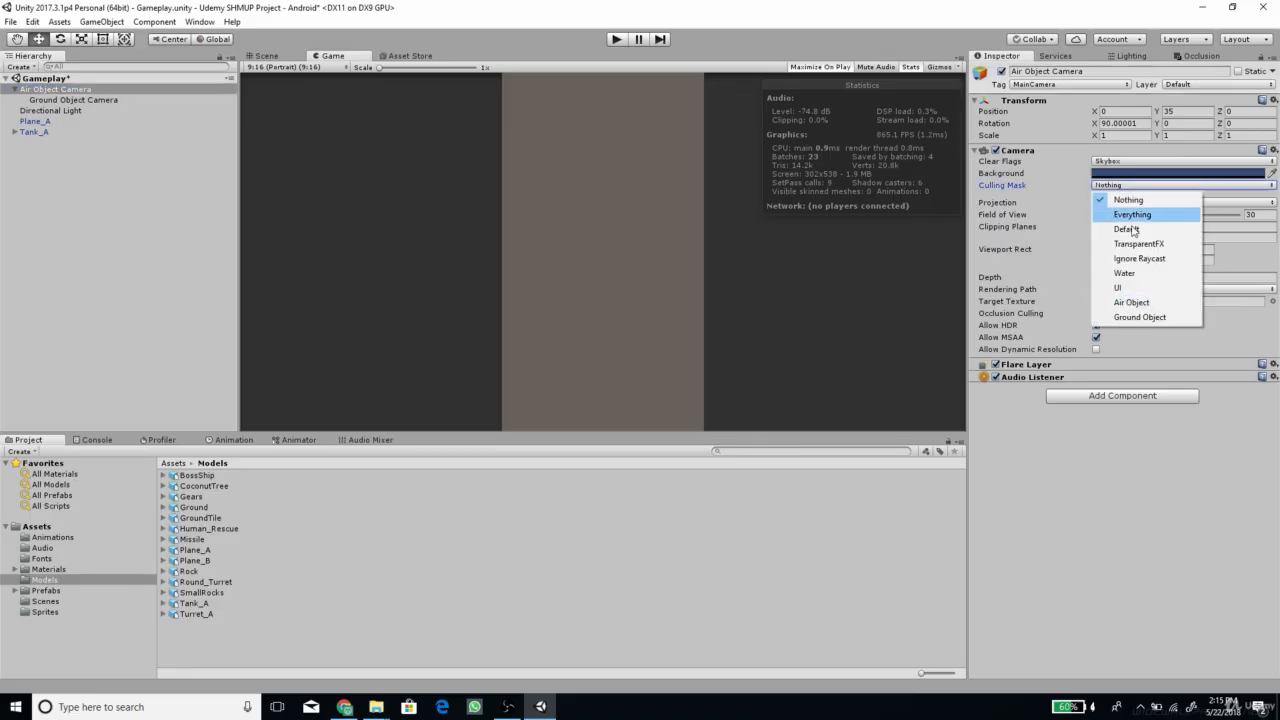
click(1140, 302)
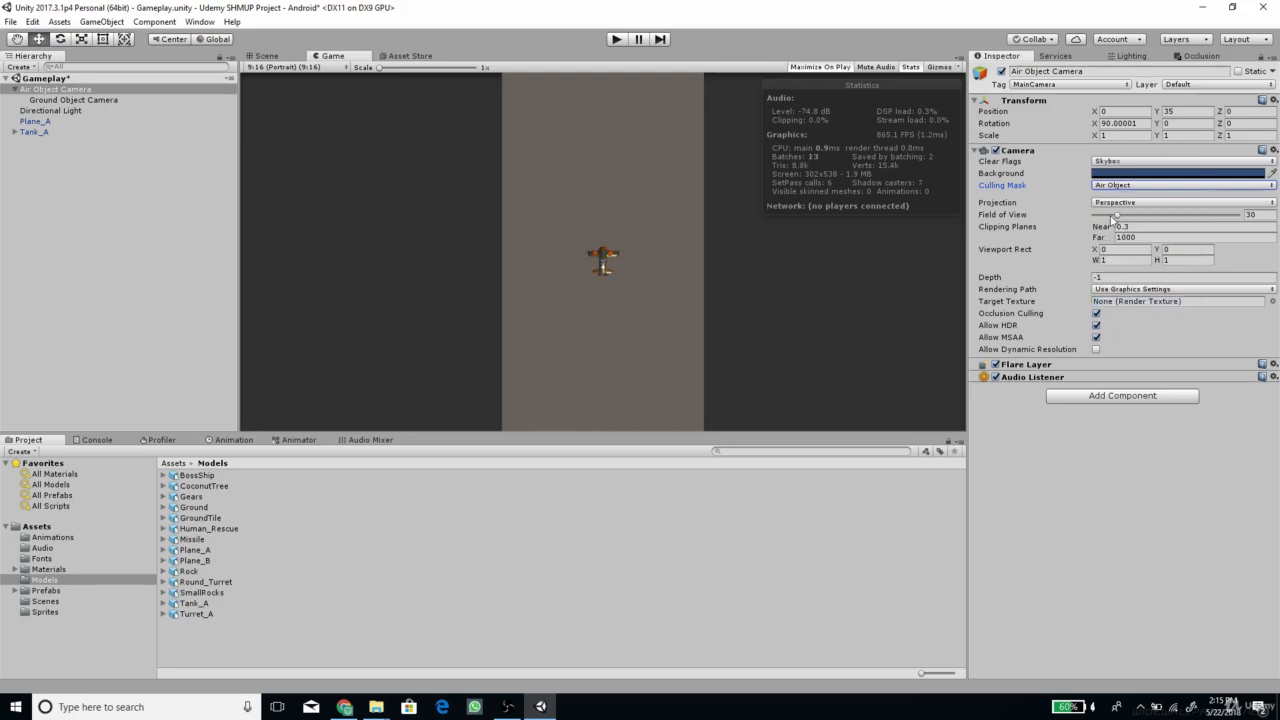
click(1124, 164)
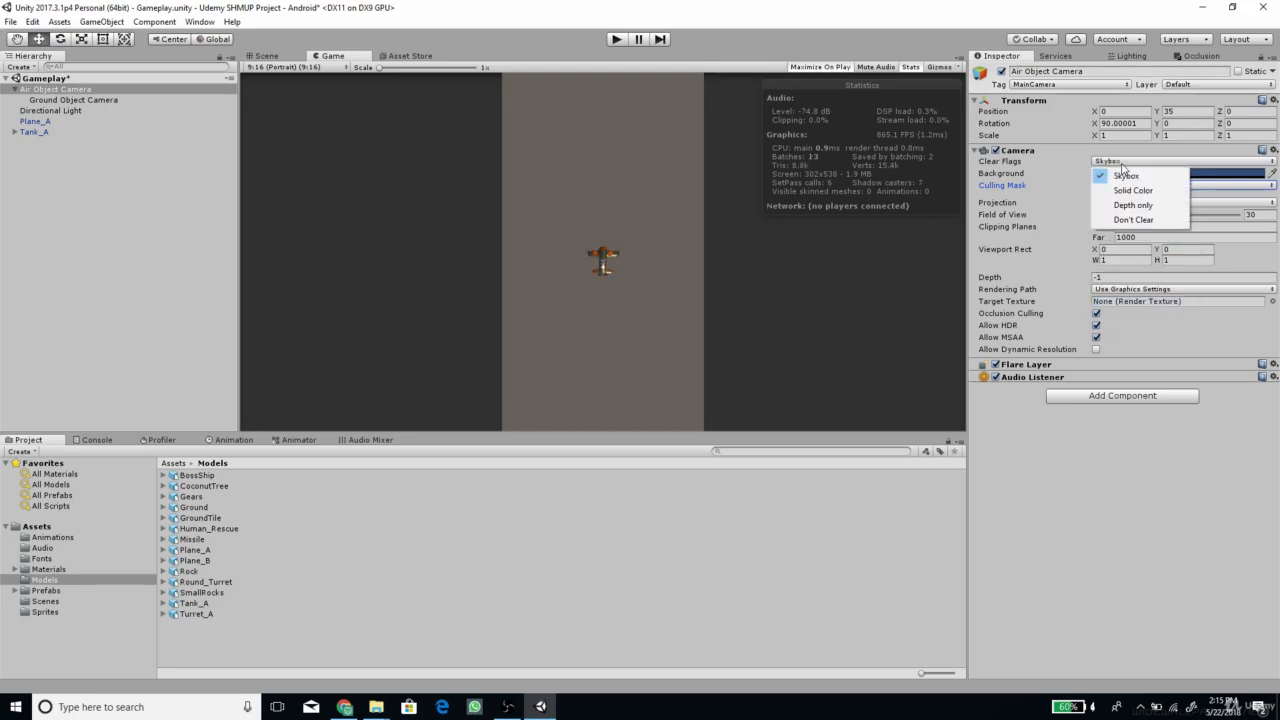
click(1134, 205)
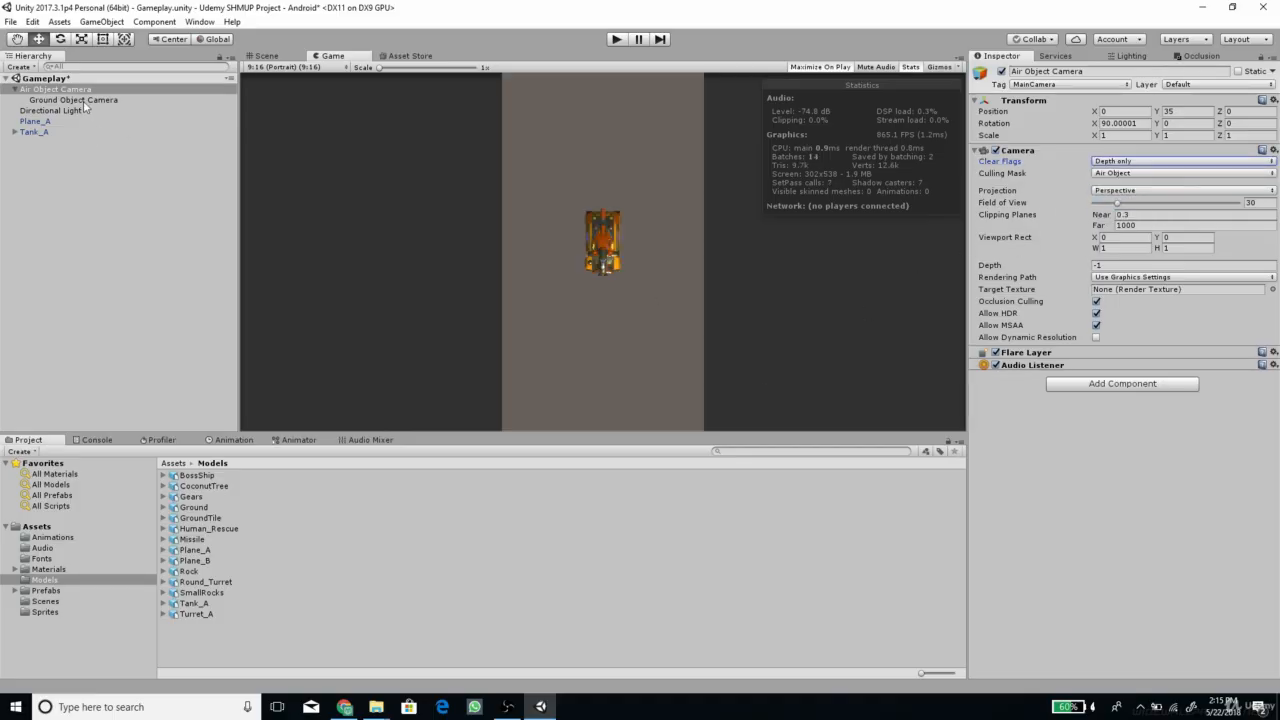
Set the Ground Object Camera's depth to -2
click(200, 100)
click(1108, 186)
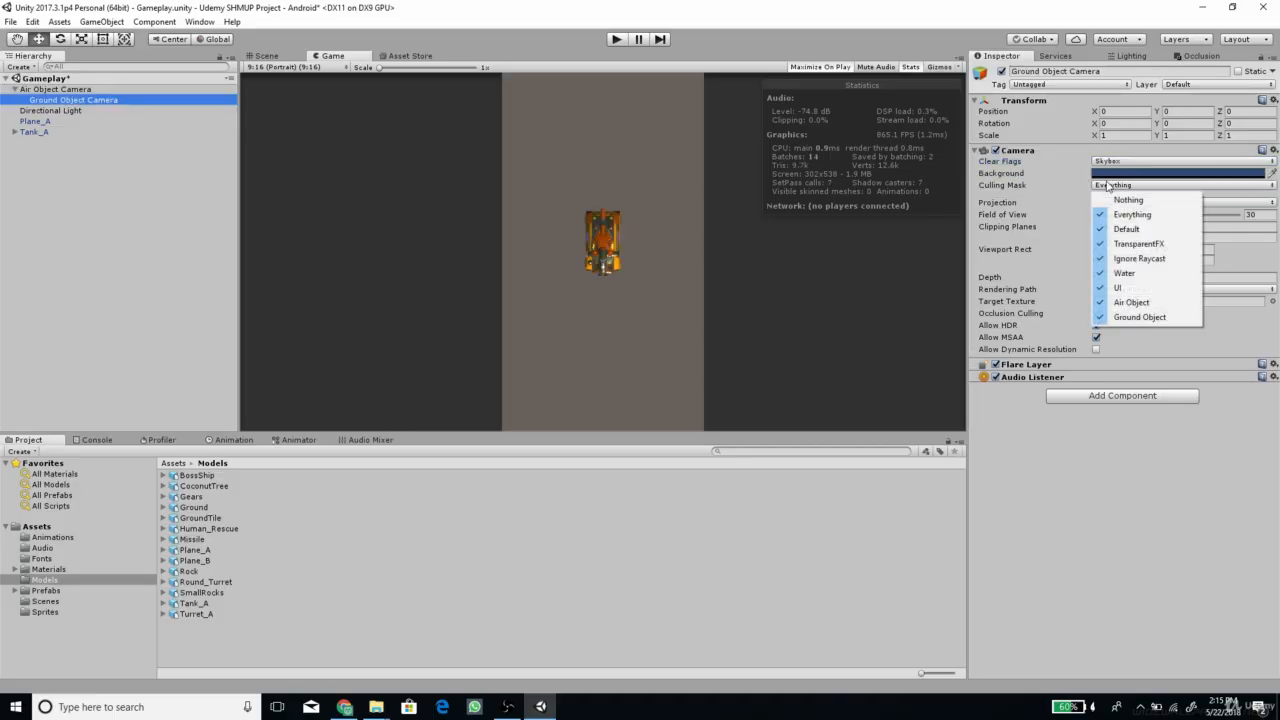
click(1175, 517)
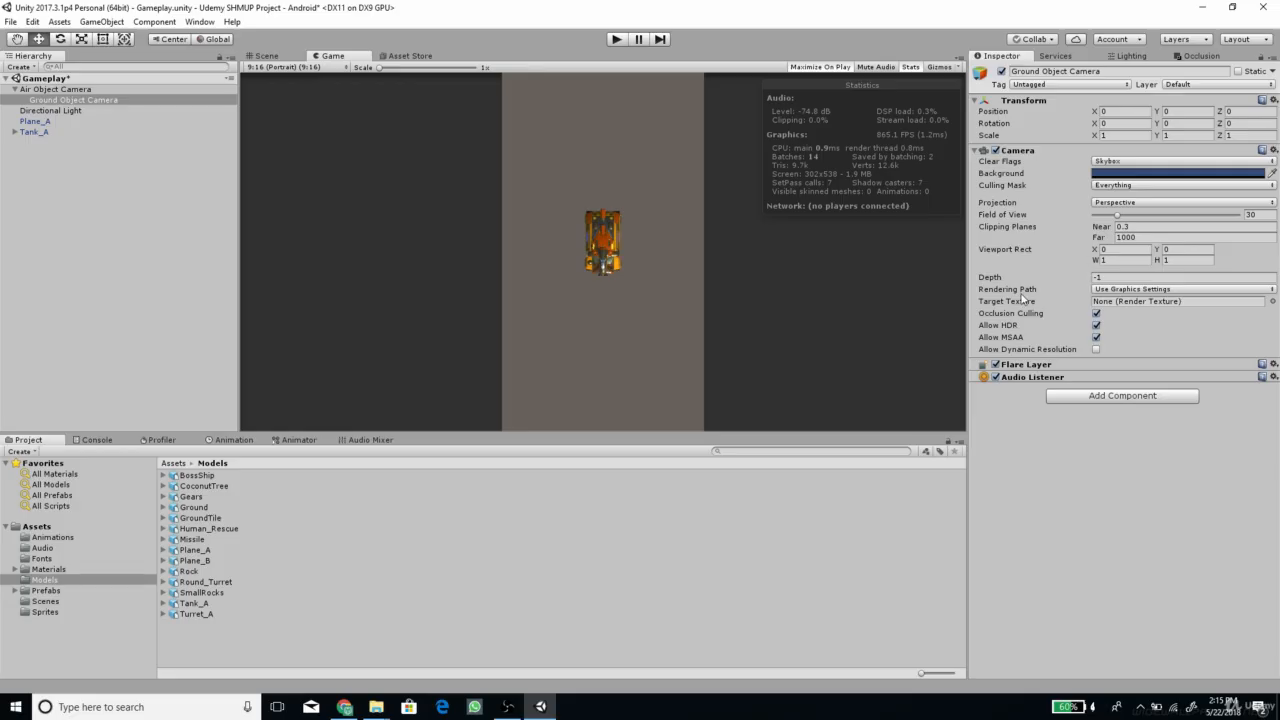
click(67, 90)
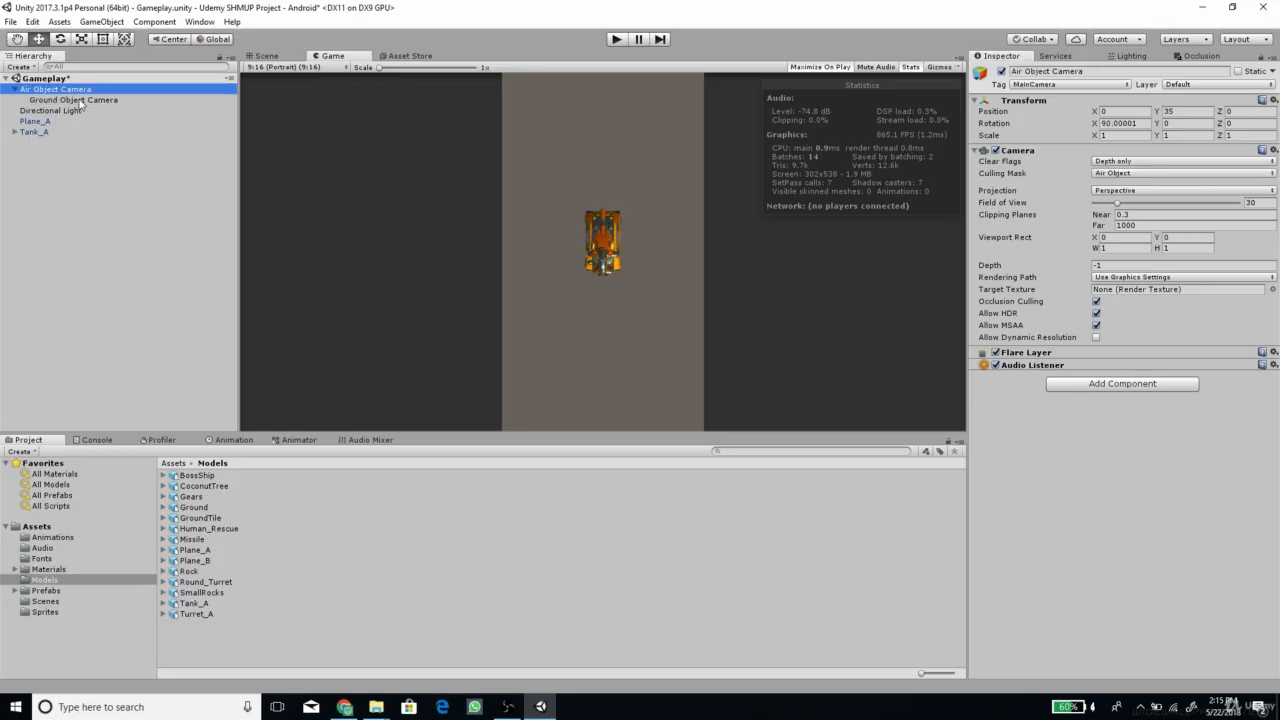
click(88, 101)
click(1138, 279)
text(-2)
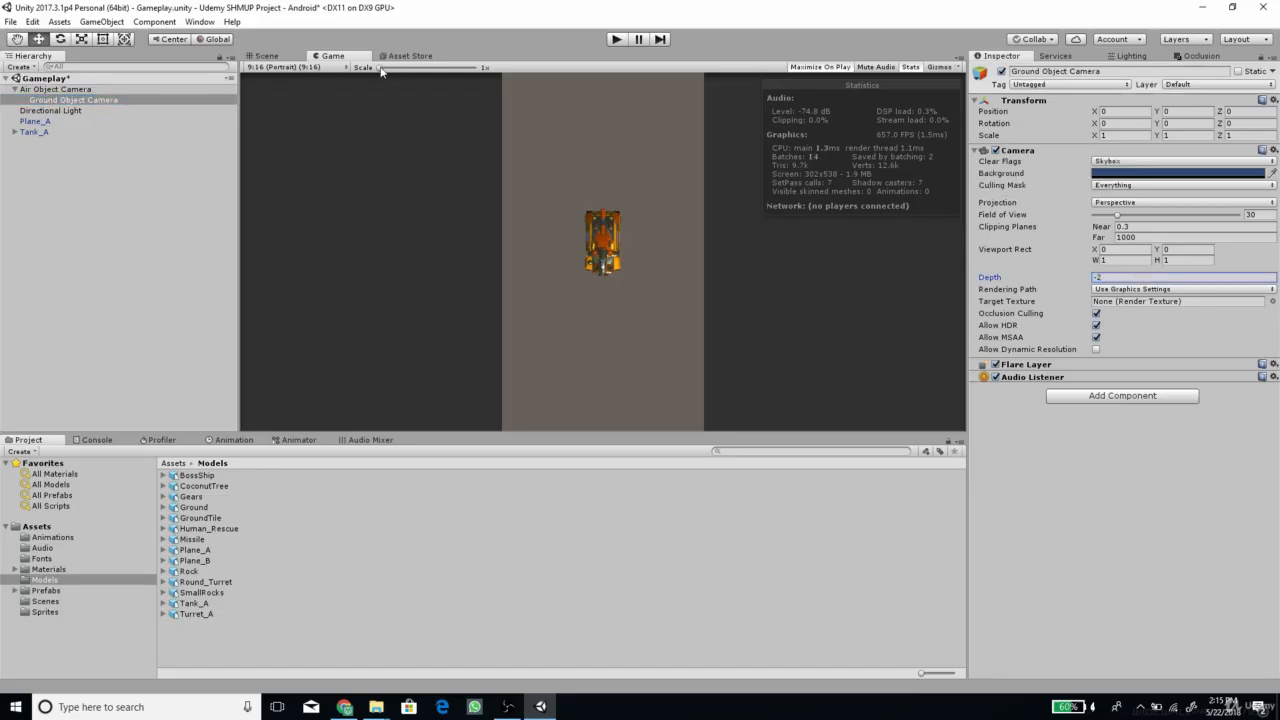
Examine how Plane_A and Tank_A overlap, enlarged in the game view and from the side in the scene view
drag(380, 67, 461, 72)
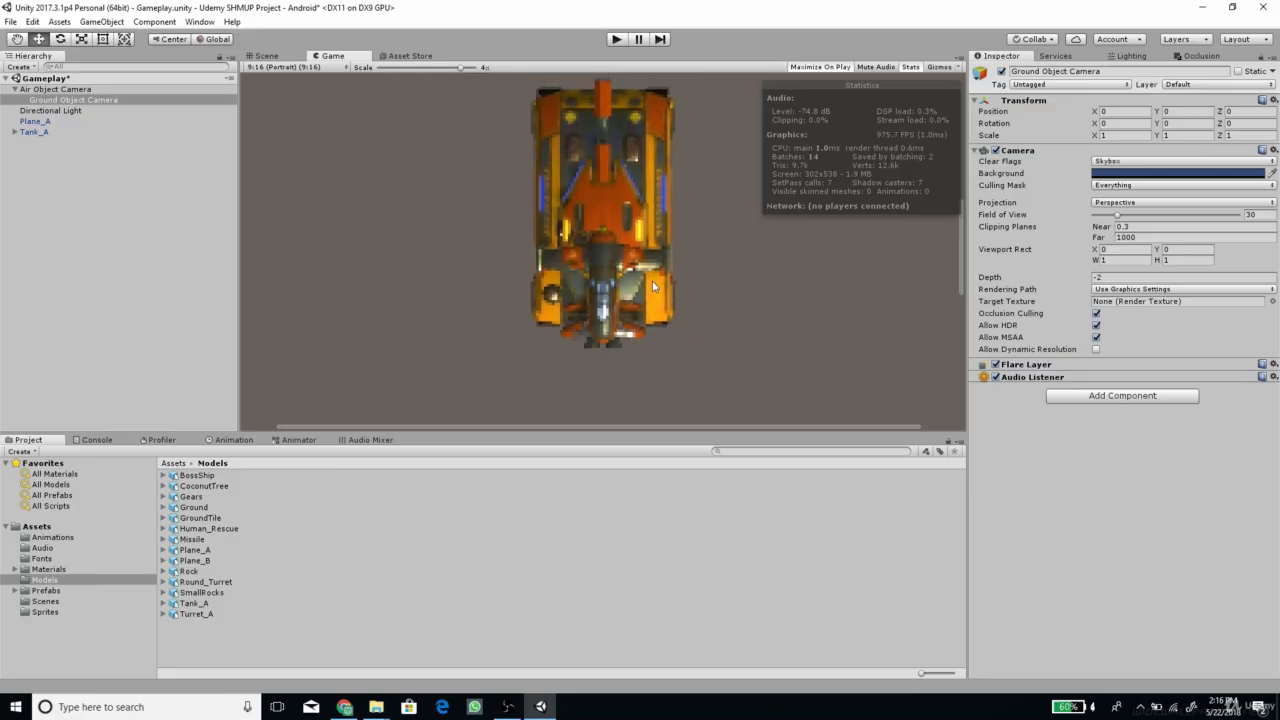
drag(441, 72, 380, 67)
click(290, 56)
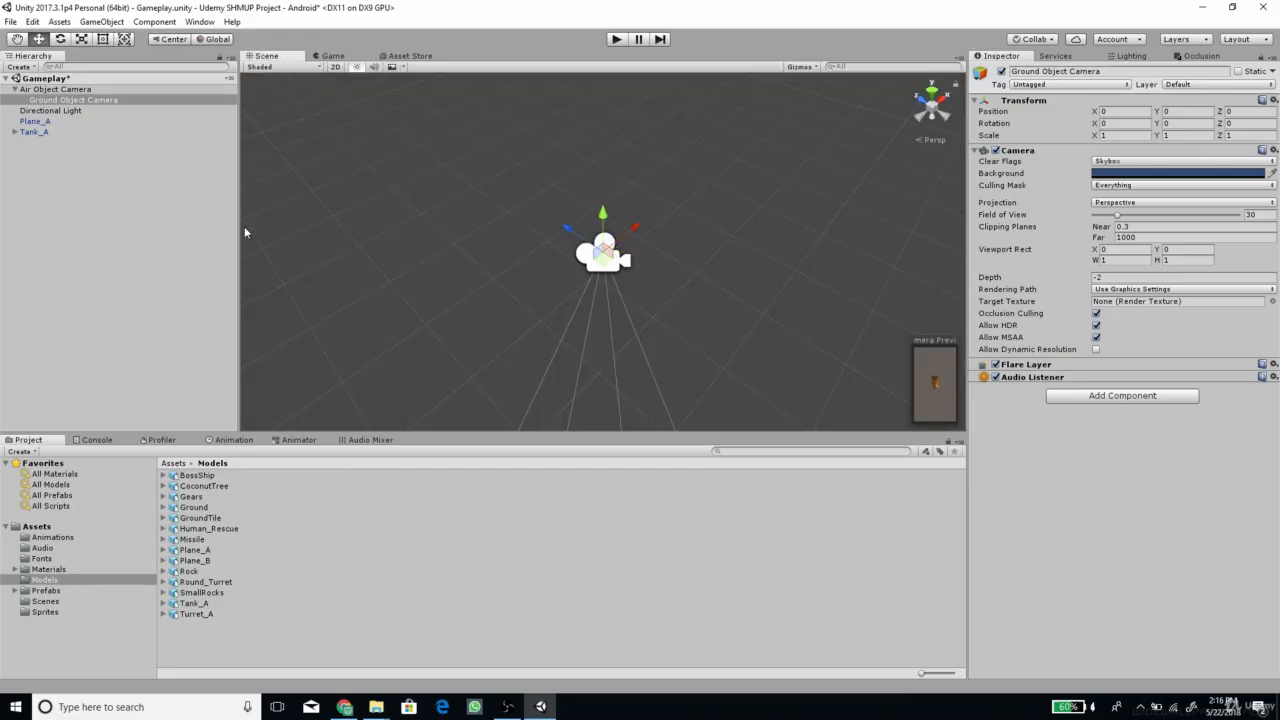
click(35, 121)
key(f)
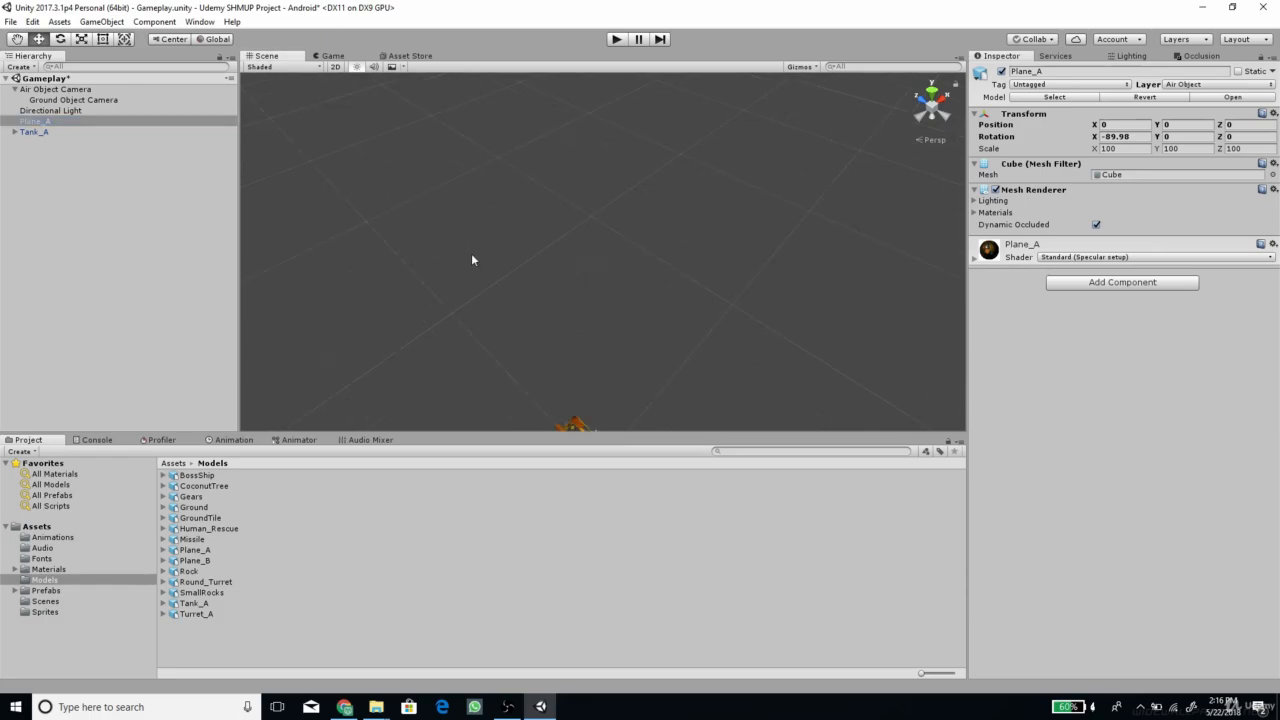
scroll(587, 279, up, 3)
alt+drag(600, 244, 628, 237)
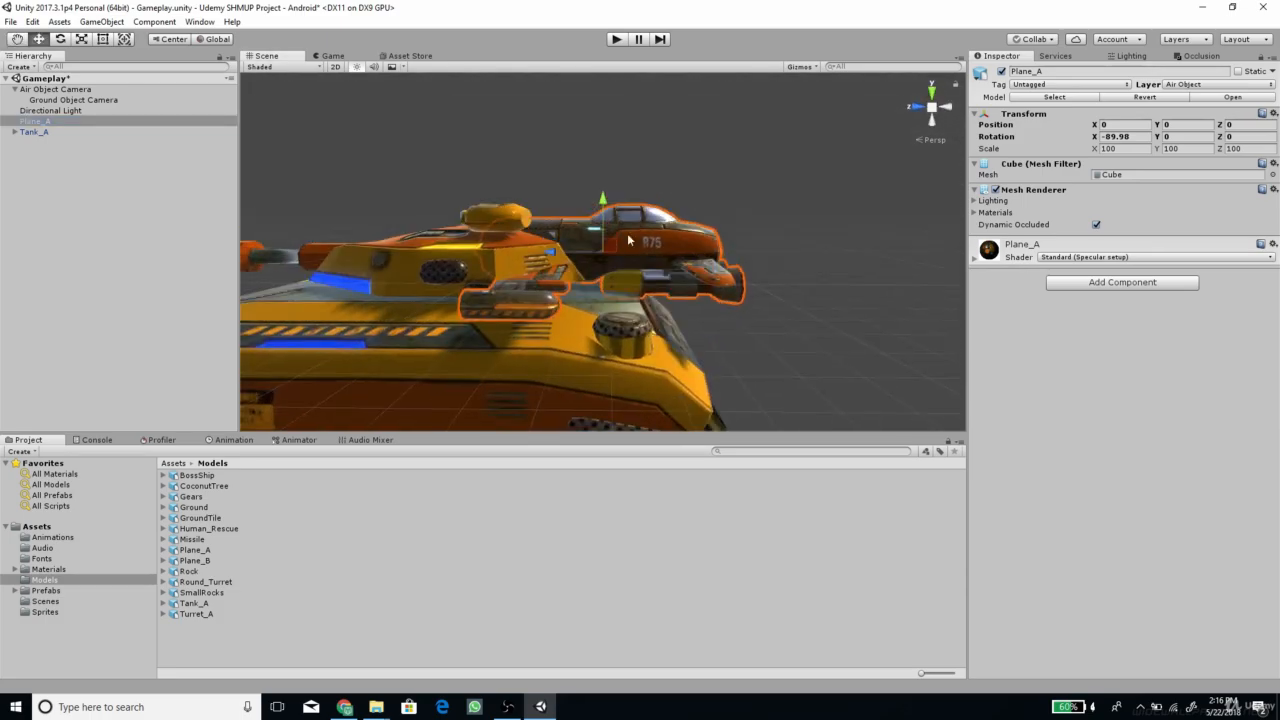
scroll(605, 253, down, 3)
click(34, 131)
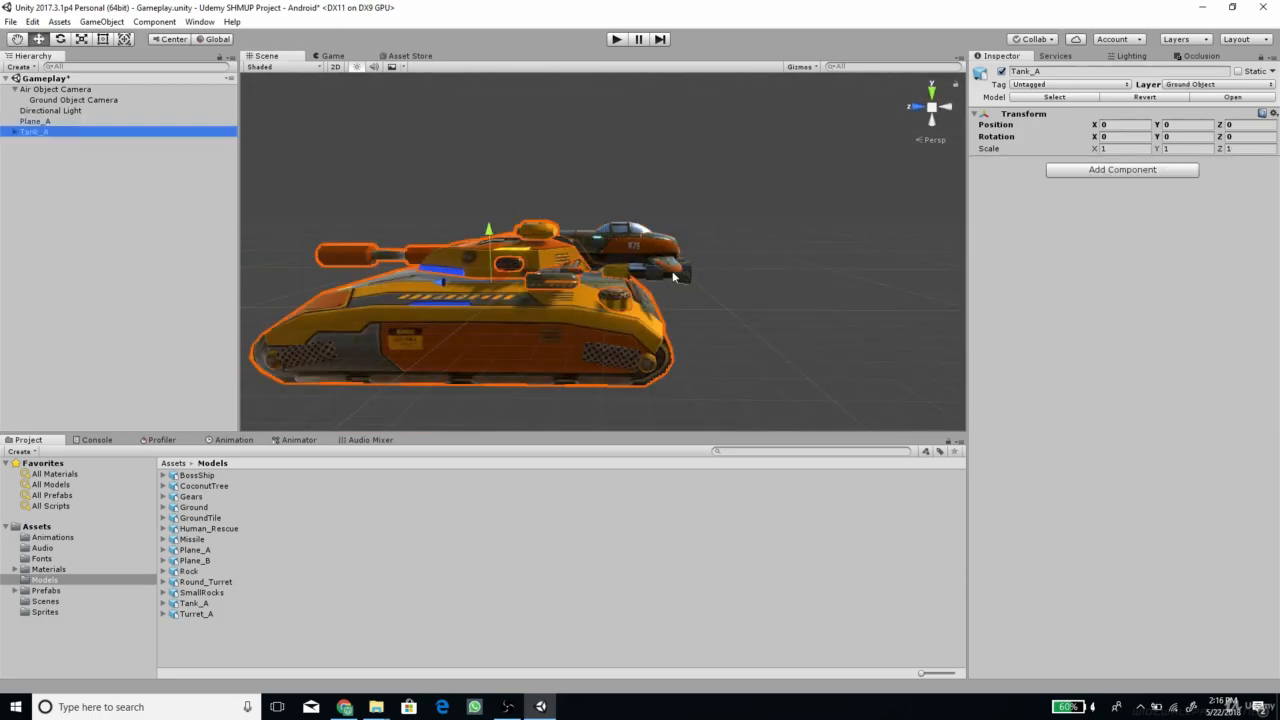
click(40, 121)
click(333, 57)
Try lowering the Air Object Camera to a Y position of about 5.94, and restore it to 35
click(55, 89)
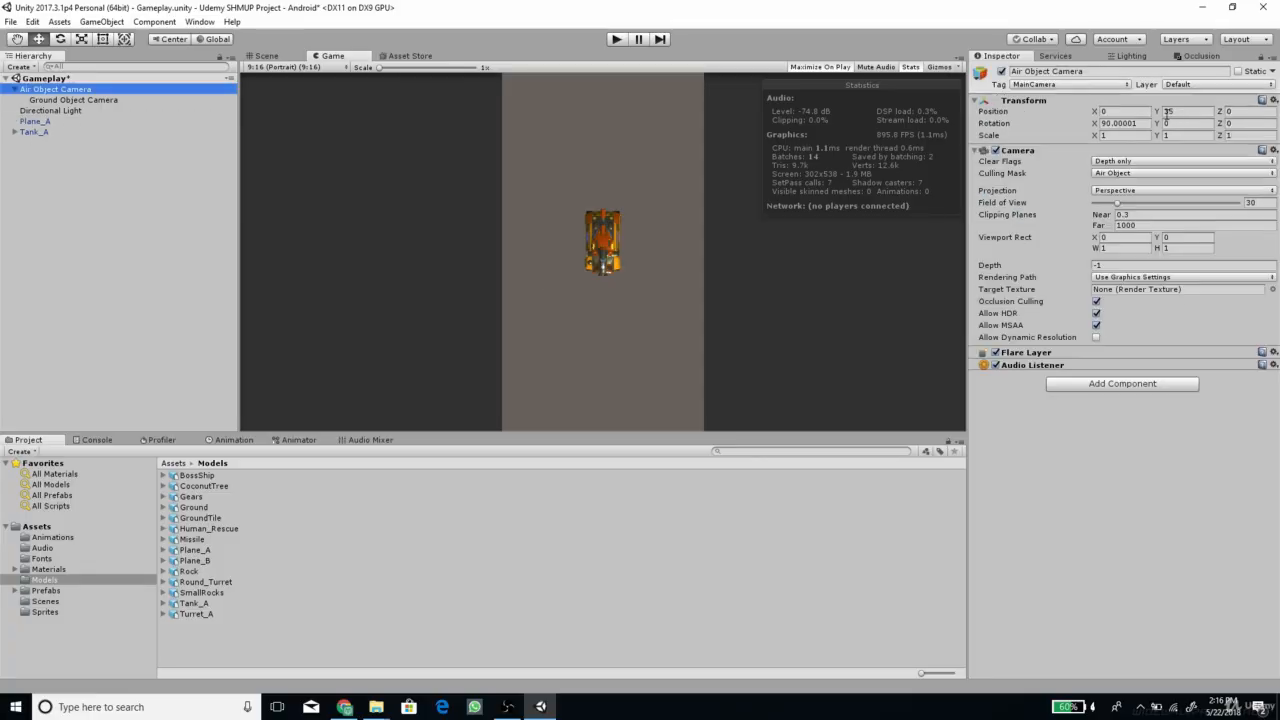
drag(1160, 114, 509, 124)
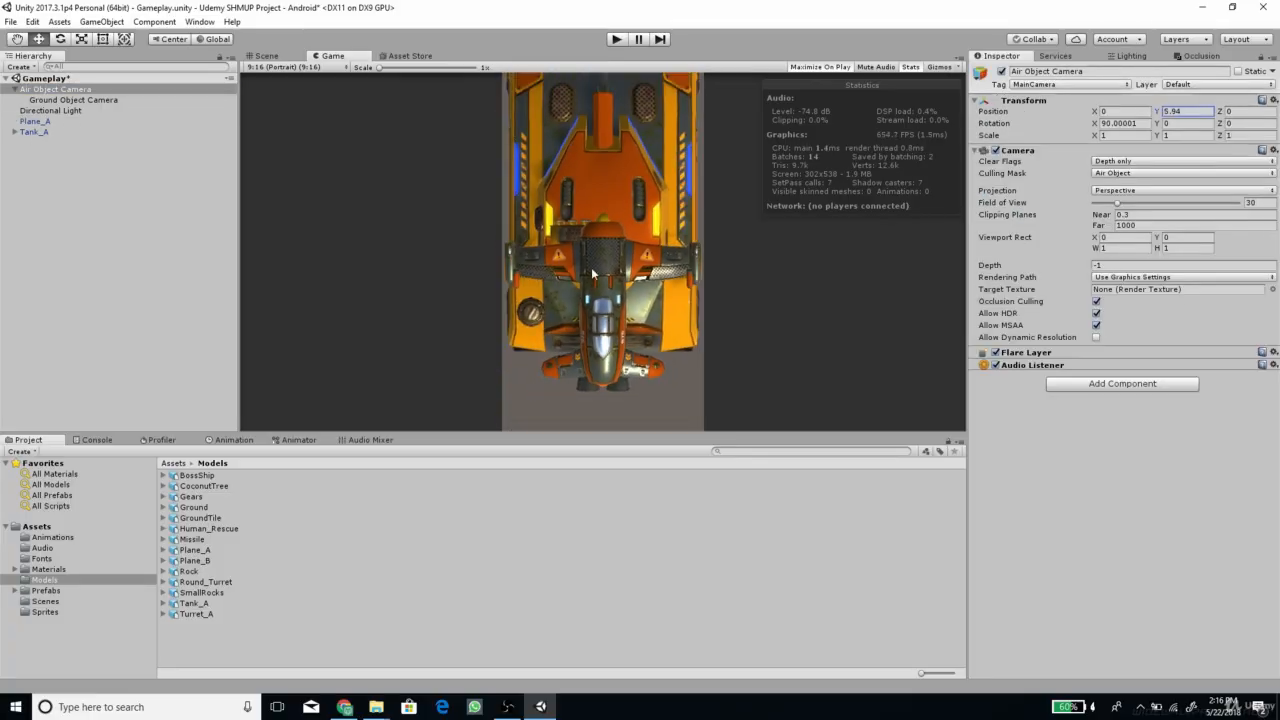
click(1195, 112)
text(35)
key(Return)
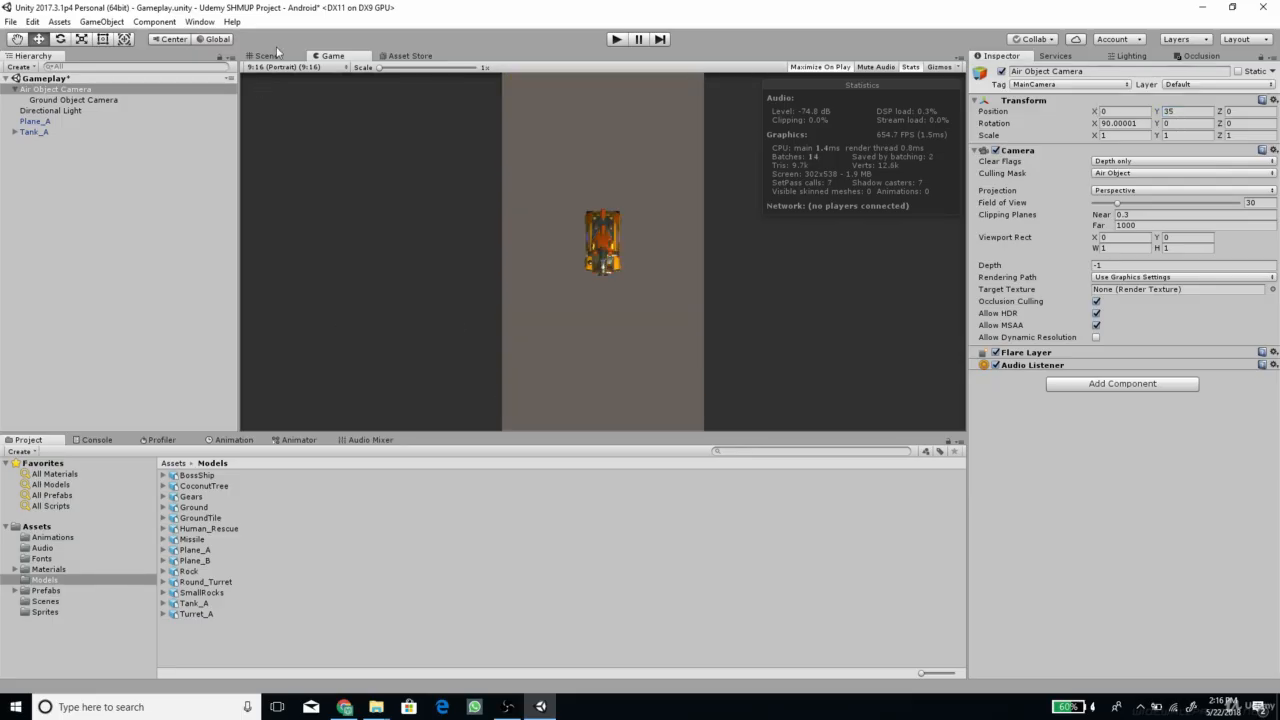
Move Tank_A away from the plane to about X 1.63 and Z 2.06, and check it in the game view
click(265, 55)
click(34, 131)
mouse_move(423, 194)
alt+mouse_down()
mouse_move(531, 346)
mouse_move(620, 249)
mouse_move(578, 300)
alt+mouse_up()
mouse_move(631, 227)
alt+mouse_down()
mouse_move(620, 285)
mouse_move(612, 200)
mouse_move(638, 154)
alt+mouse_up()
click(333, 56)
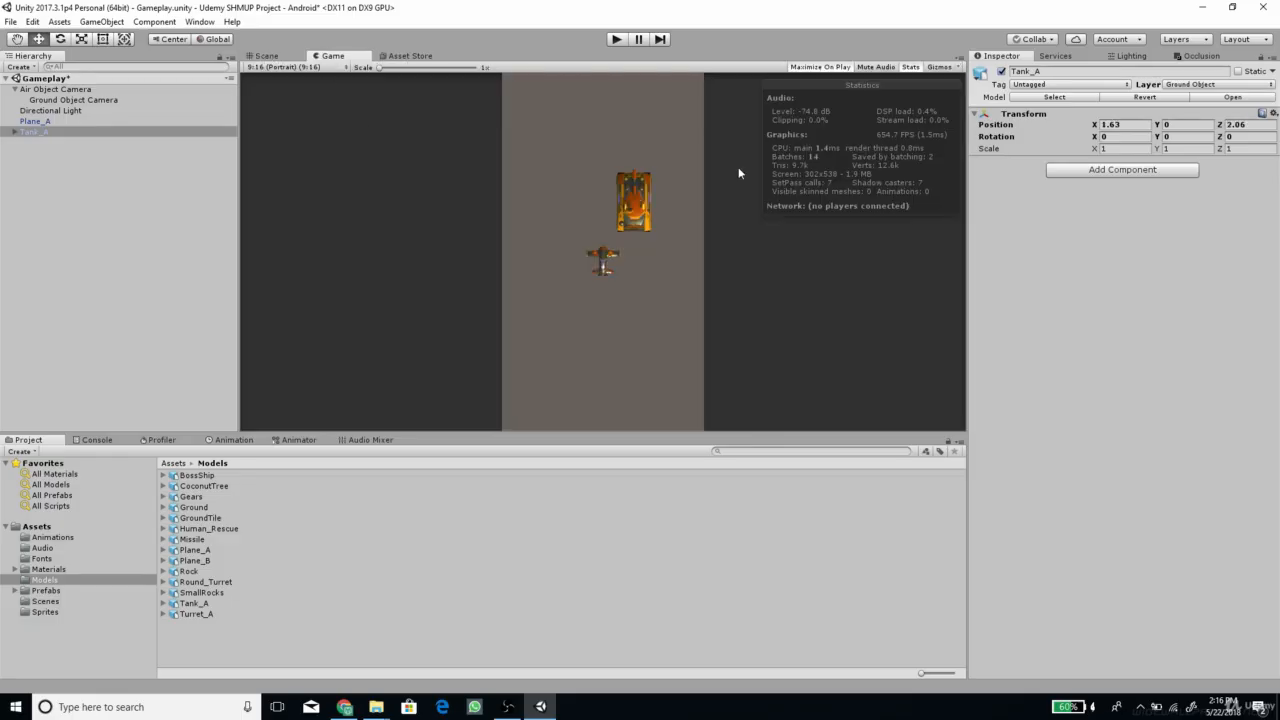
Add three custom tags named Enemy, Bullet and EnemyBullet
click(1028, 86)
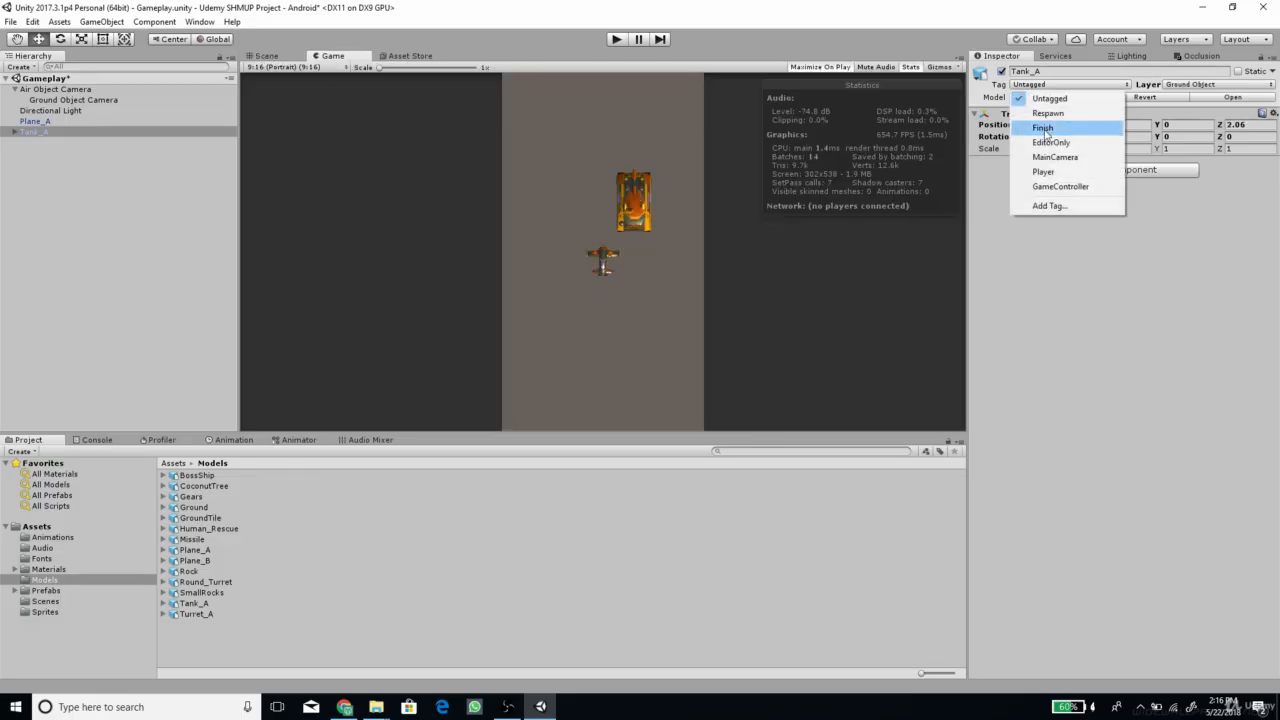
click(1049, 206)
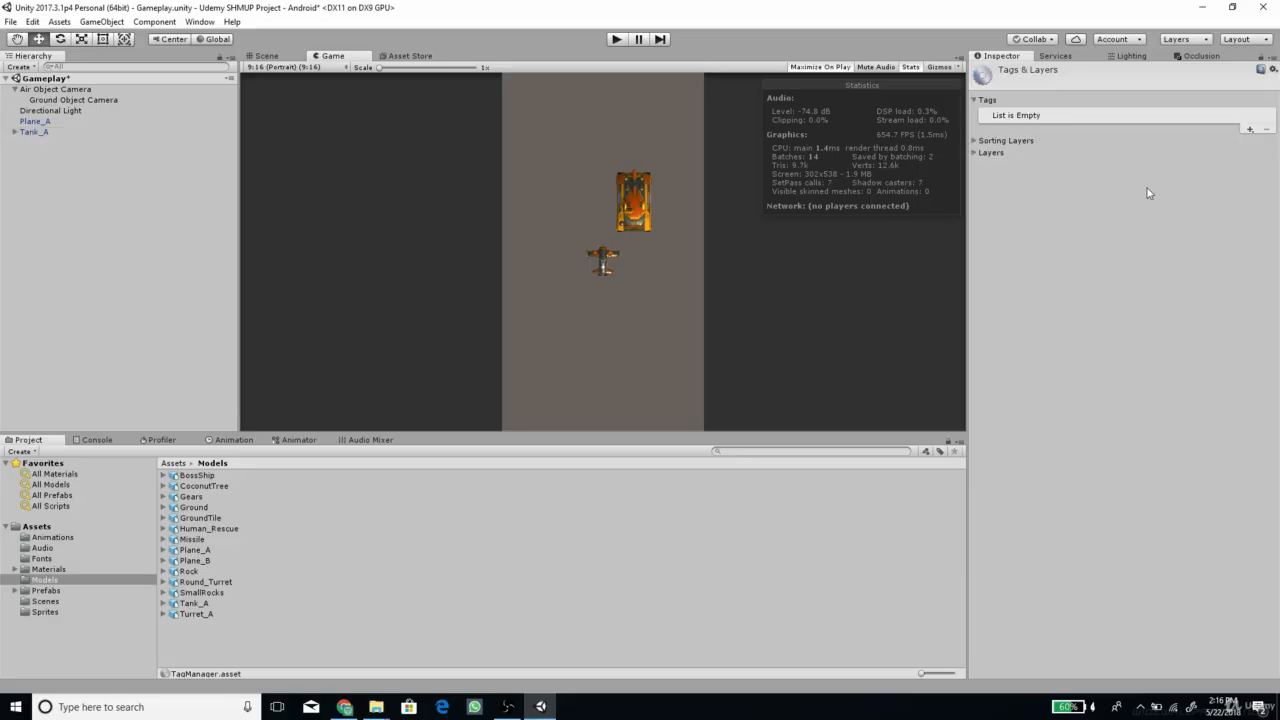
click(1251, 131)
text(Enemy)
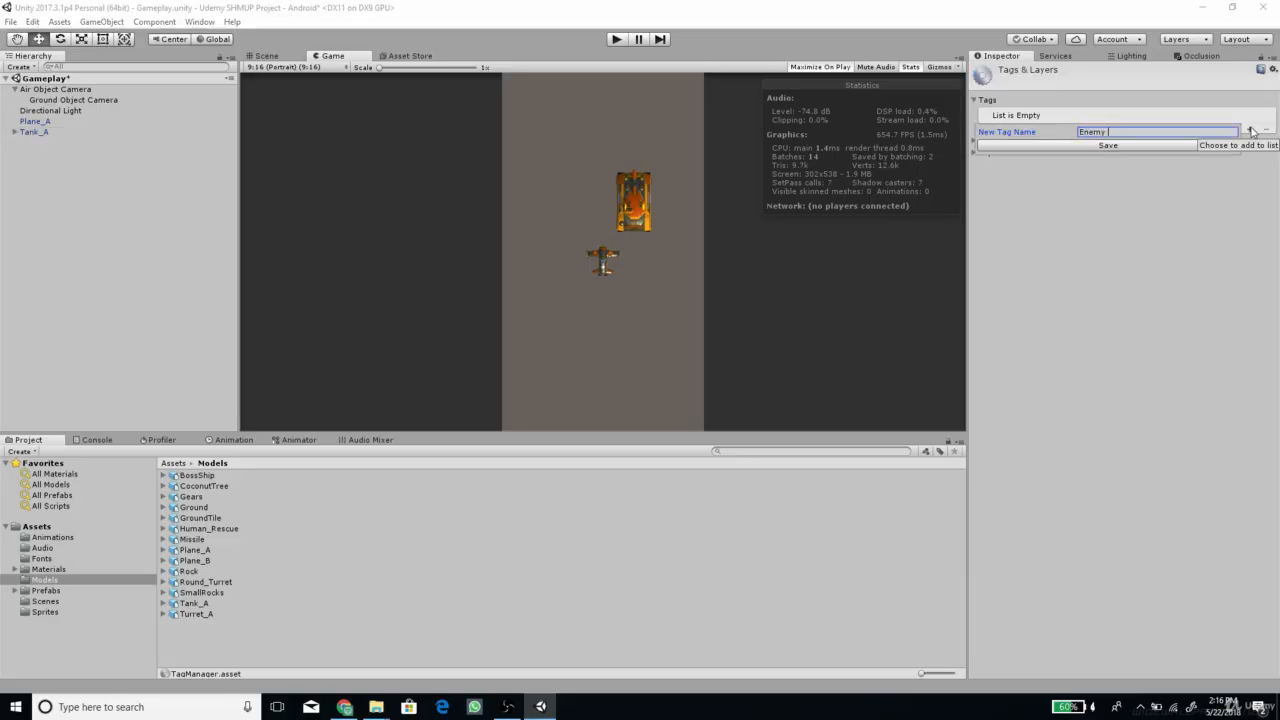
key(Return)
click(1251, 131)
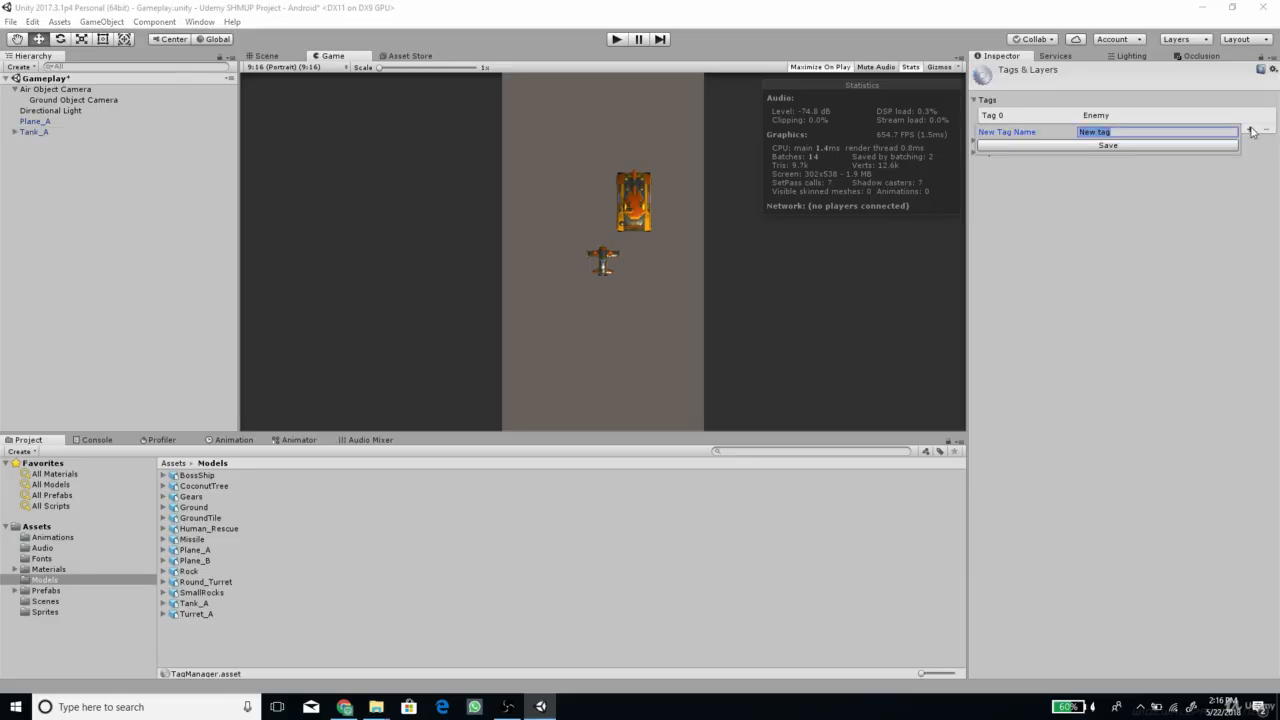
text(Bullet)
key(Return)
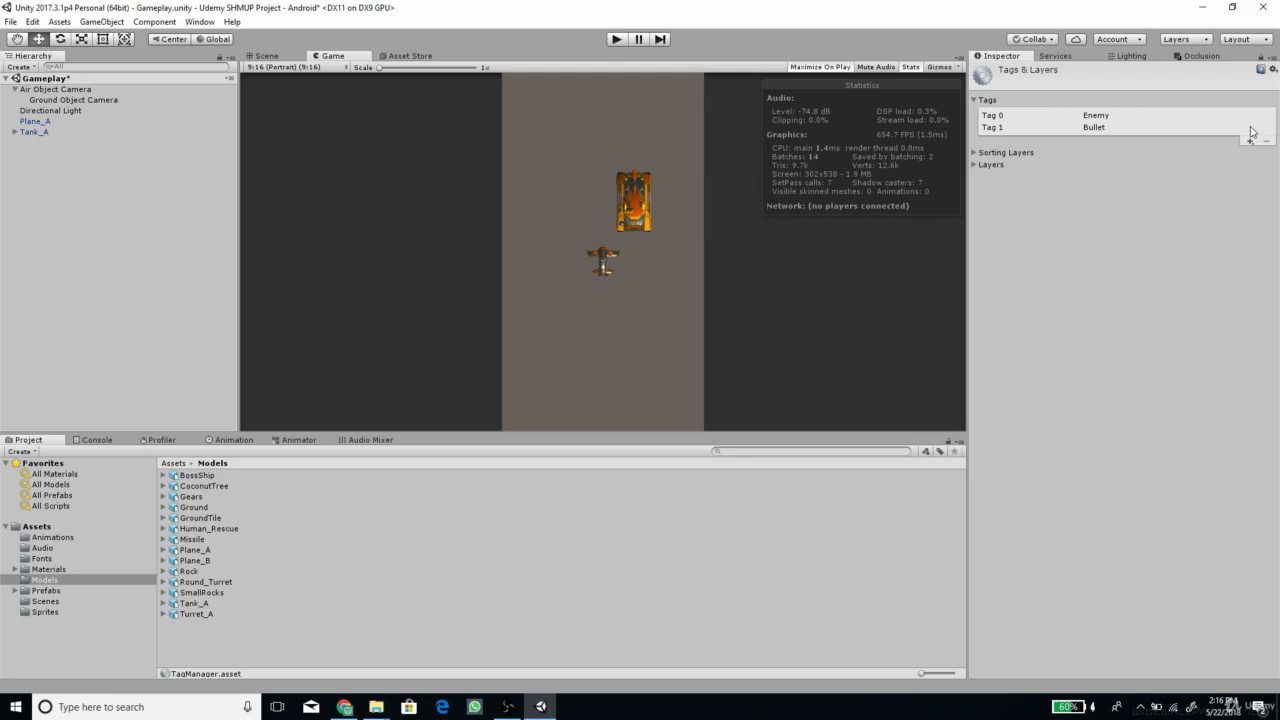
click(1248, 140)
text(Enem)
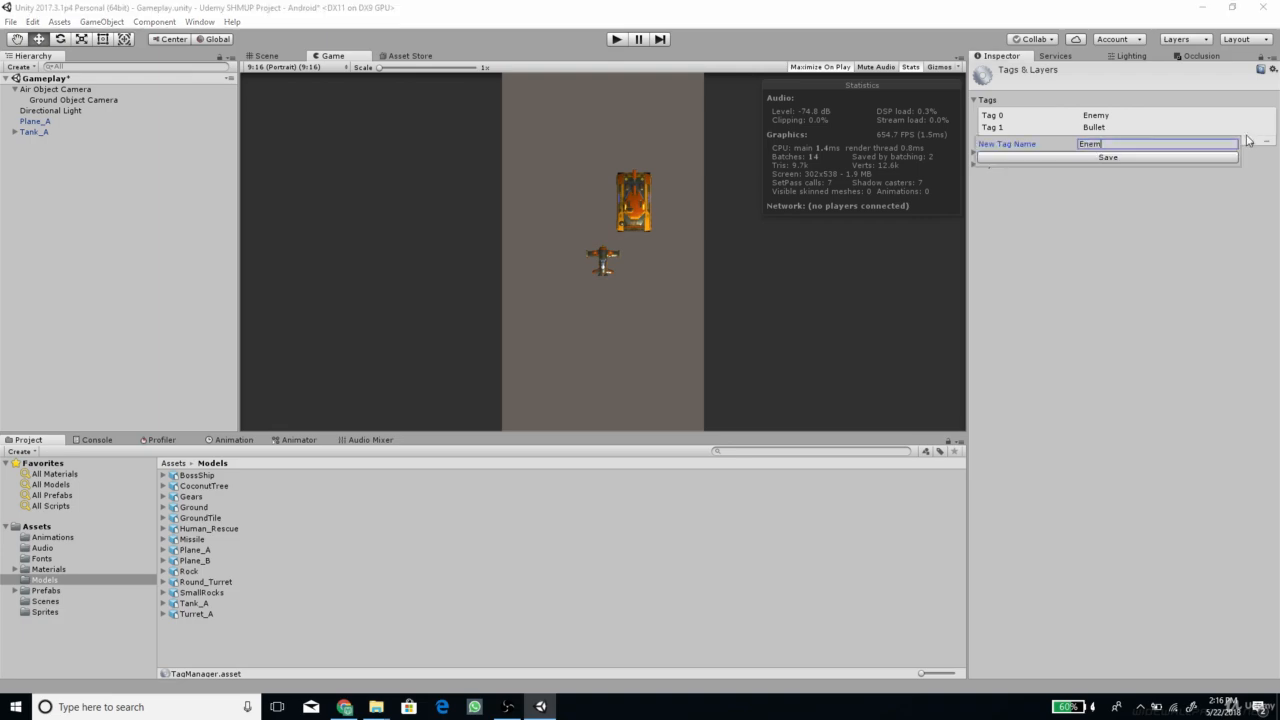
text(yBullet)
key(Return)
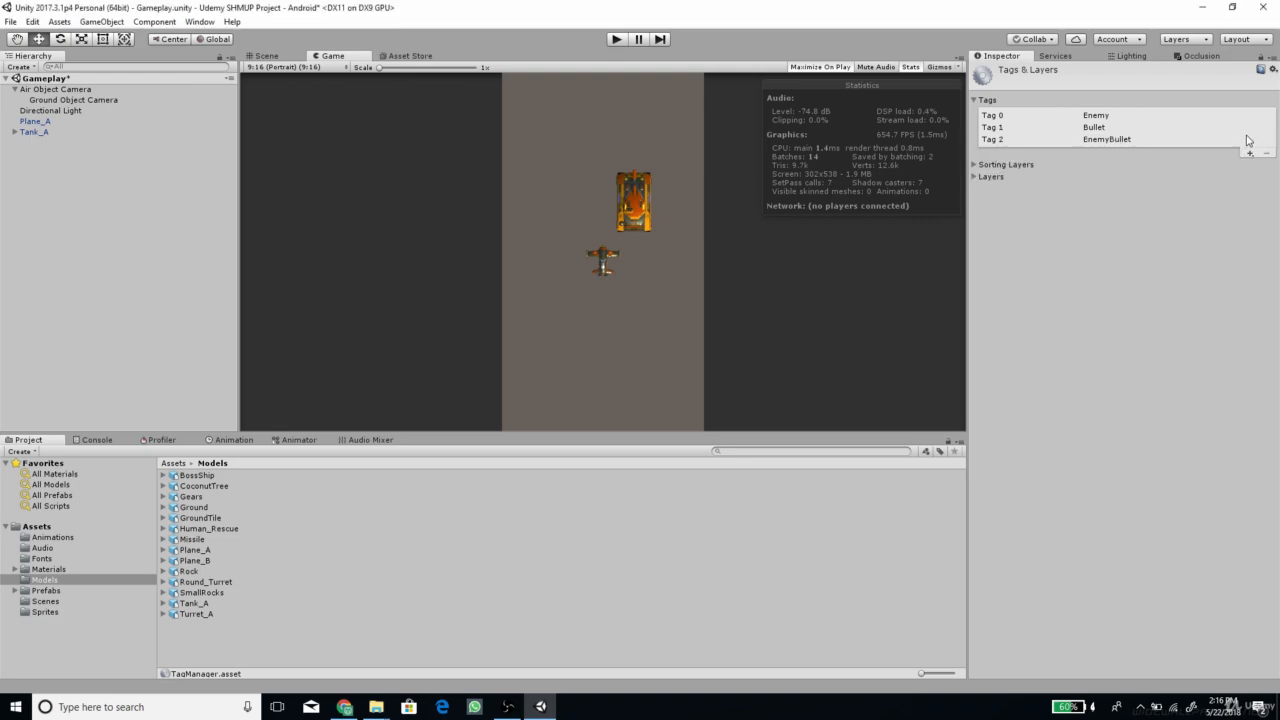
Save the Gameplay scene and select Tank_A
key(ctrl+s)
click(10, 22)
click(35, 135)
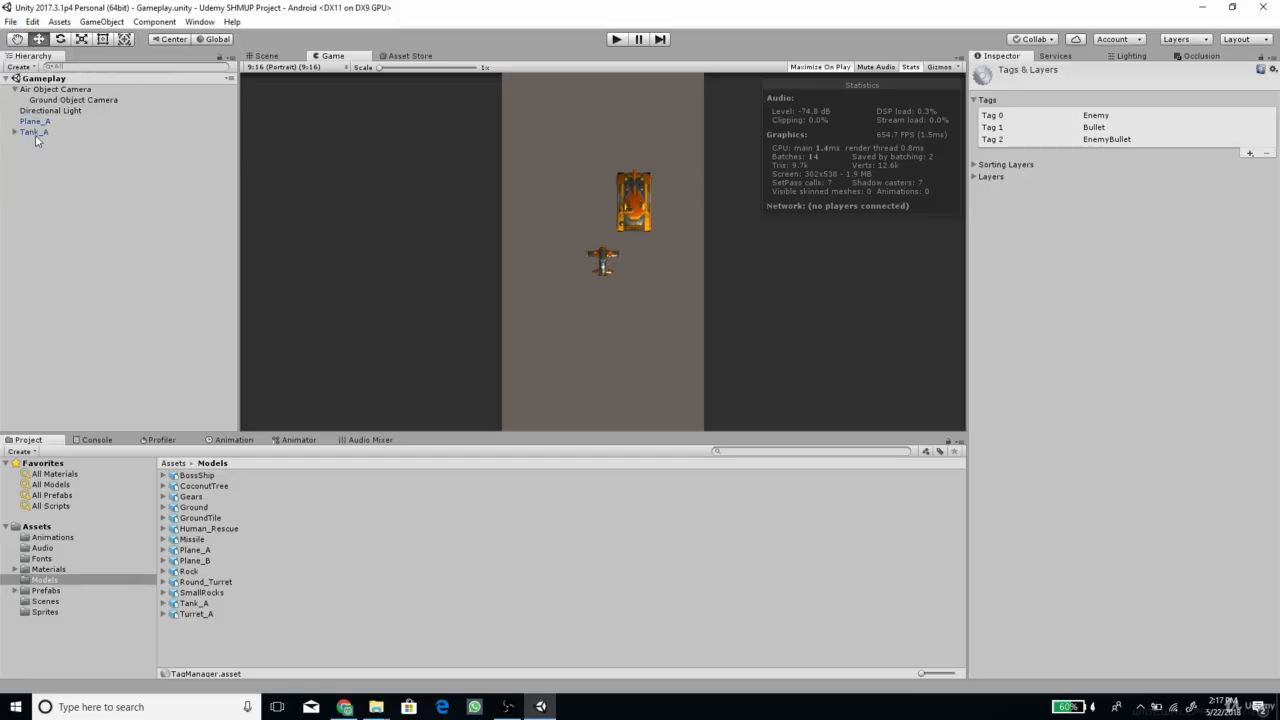